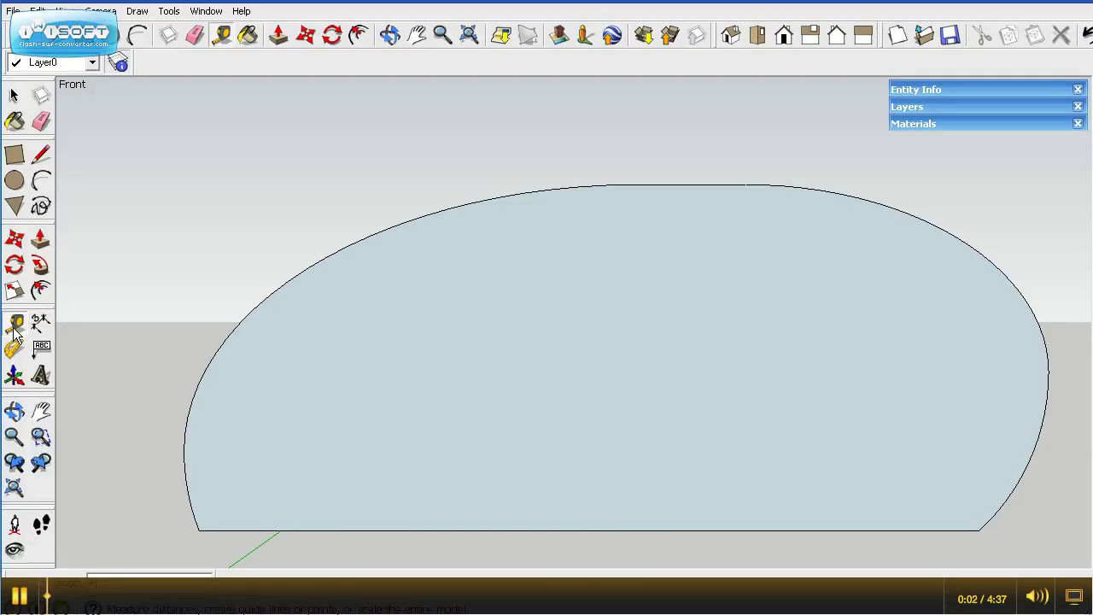
- Add a horizontal guide 5 inches above the trailer's bottom edge
{"action": "left_click", "coordinate": [607, 528]}
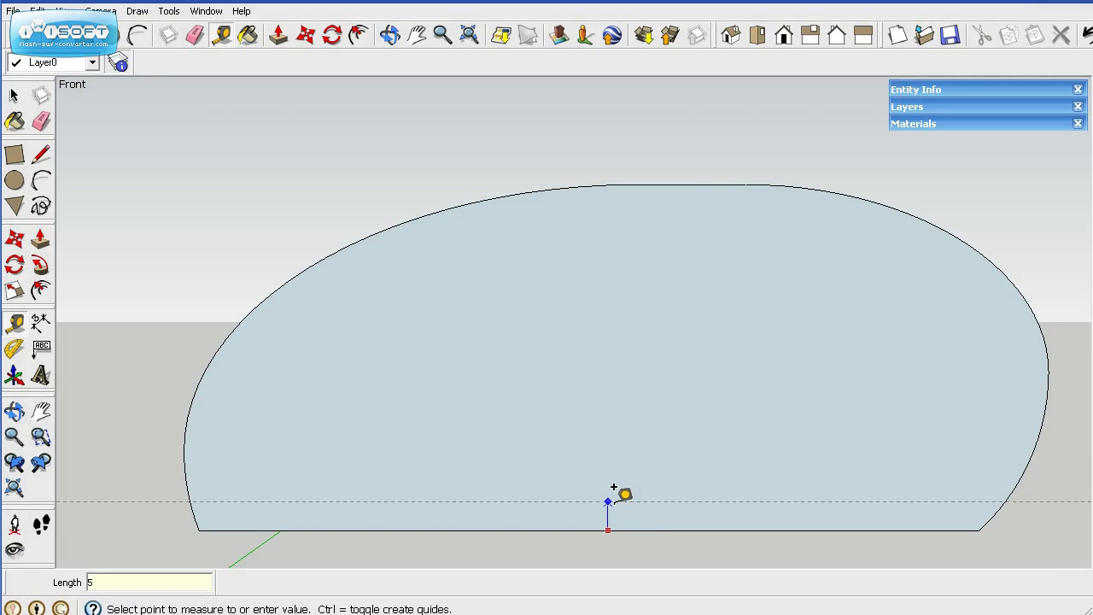
{"action": "key", "text": "Return"}
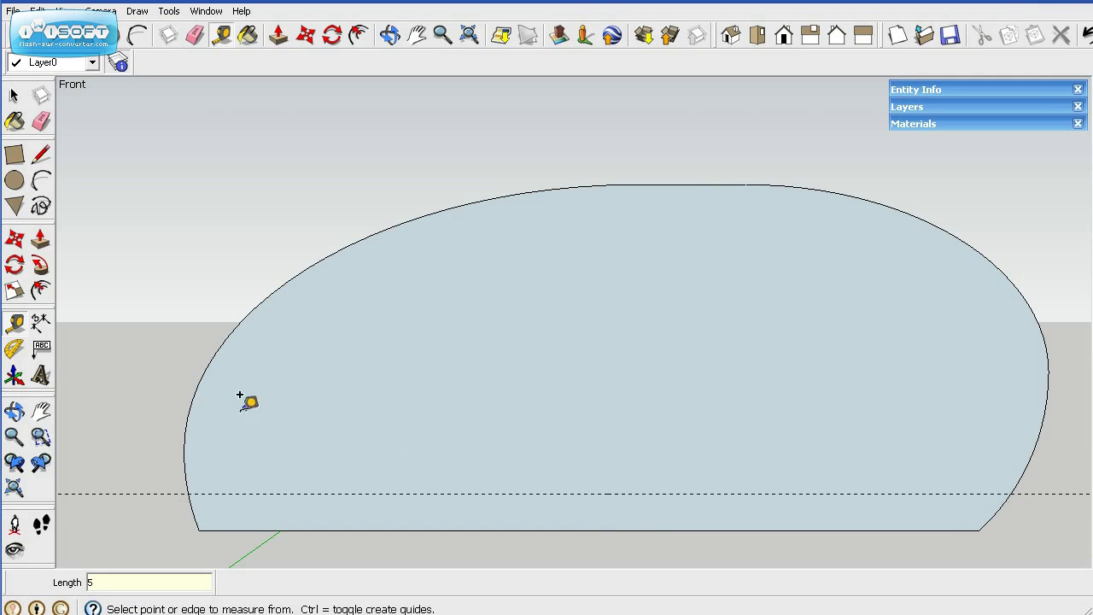
{"action": "scroll", "coordinate": [226, 431], "scroll_direction": "down", "scroll_amount": 3}
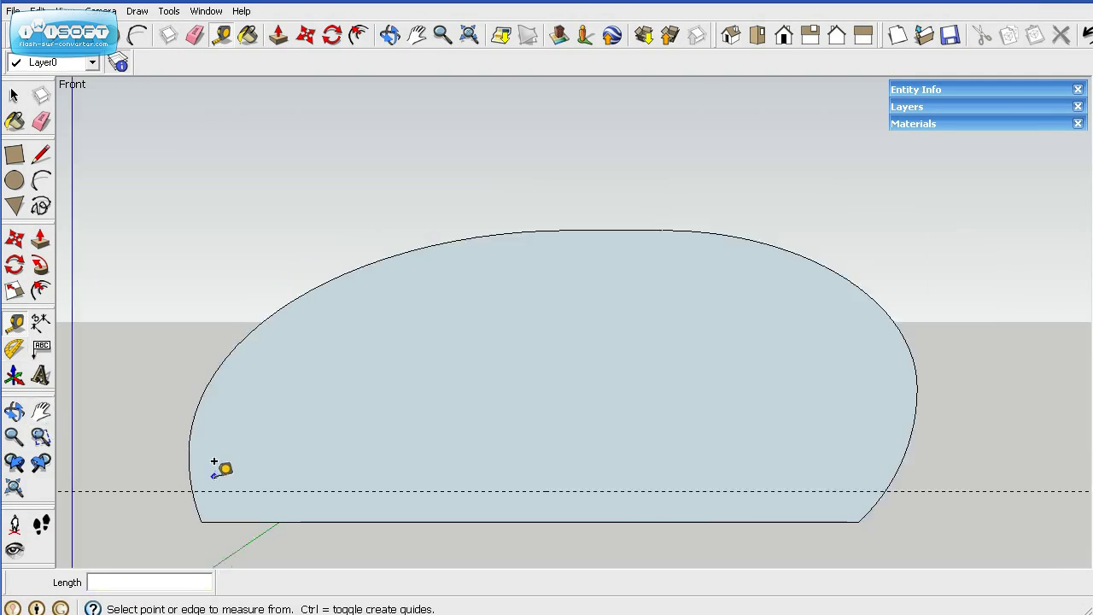
- Place a vertical guide from the blue axis touching the front of the profile
{"action": "left_click", "coordinate": [105, 448]}
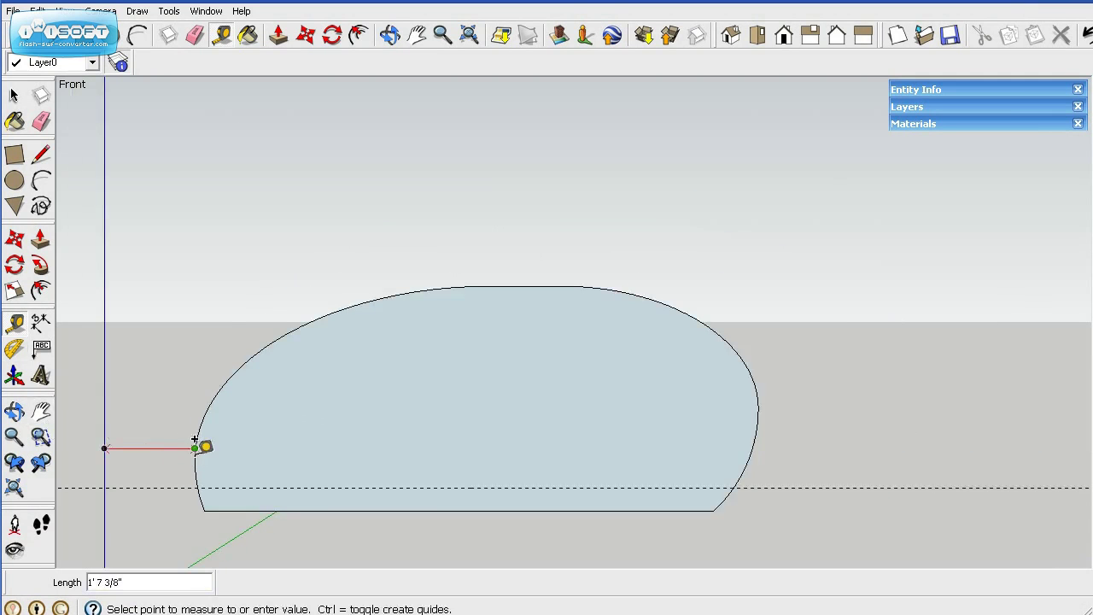
{"action": "left_click", "coordinate": [103, 373]}
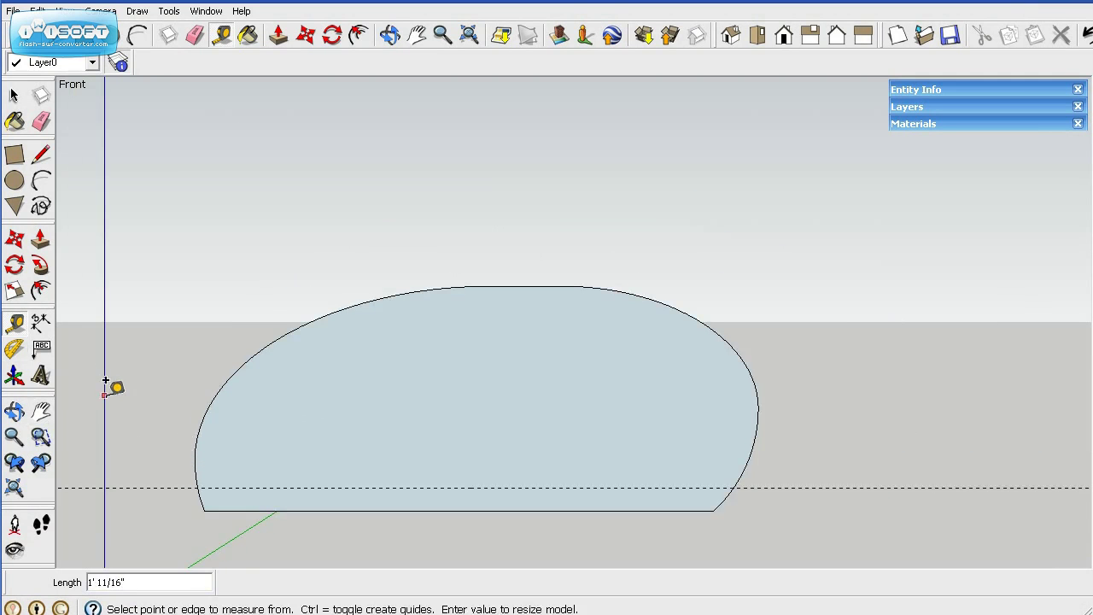
{"action": "left_click", "coordinate": [104, 395]}
{"action": "left_click", "coordinate": [195, 445]}
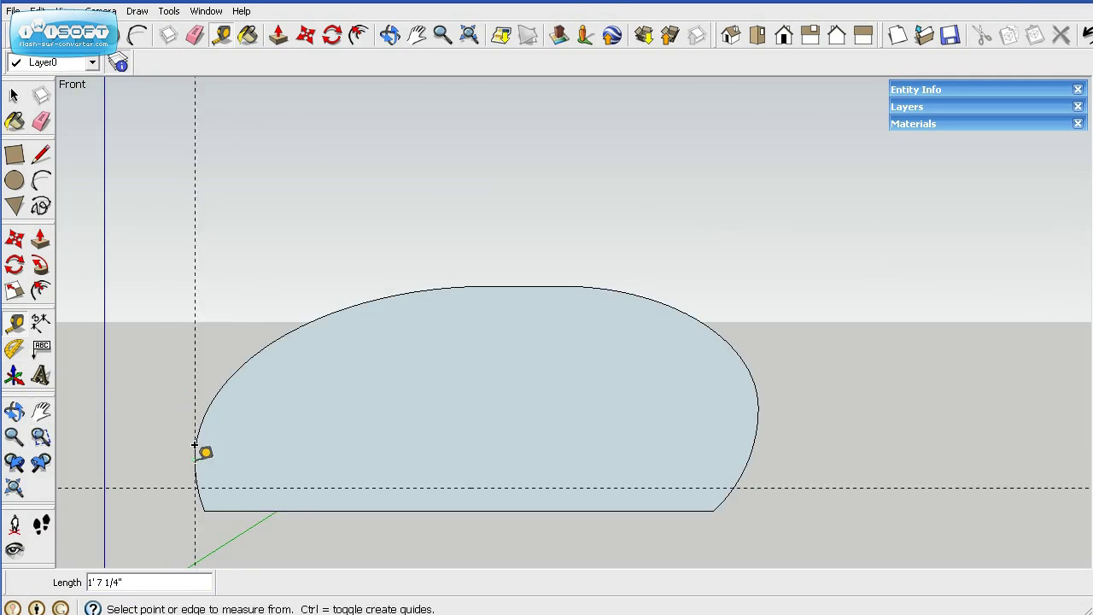
{"action": "scroll", "coordinate": [239, 464], "scroll_direction": "up", "scroll_amount": 3}
{"action": "scroll", "coordinate": [244, 475], "scroll_direction": "down", "scroll_amount": 1}
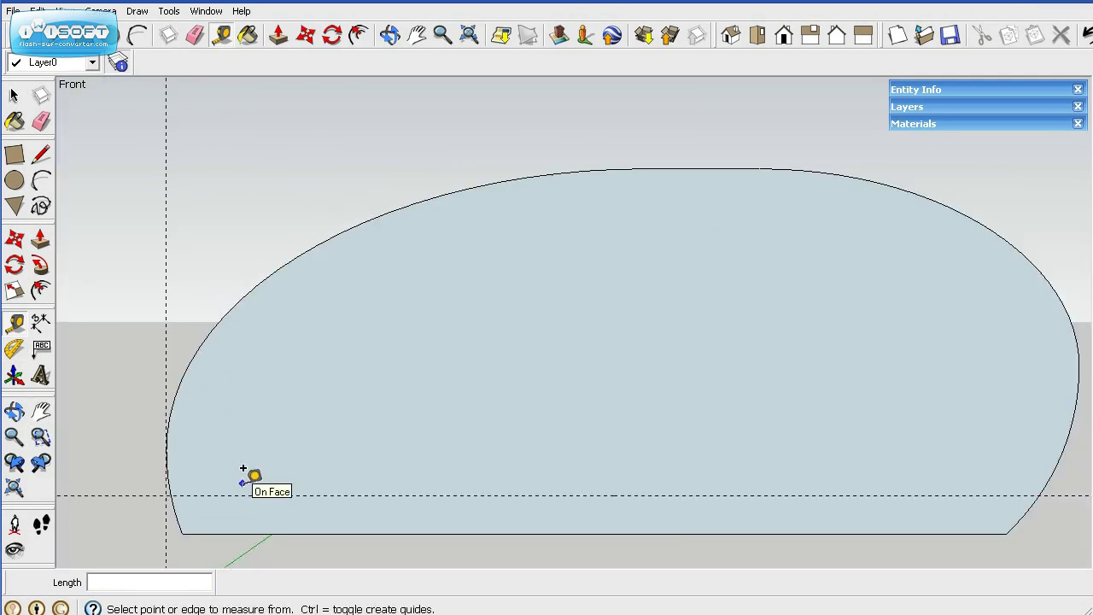
- Measure from the front guide to place vertical guides at 79, 64 and 94 inches
{"action": "left_click", "coordinate": [166, 310]}
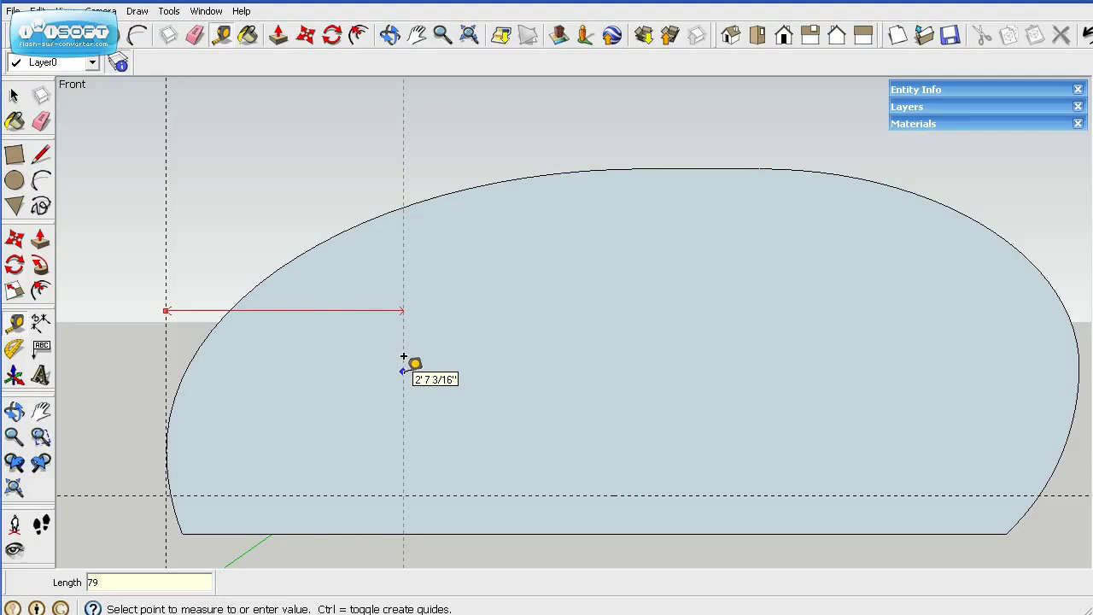
{"action": "key", "text": "Return"}
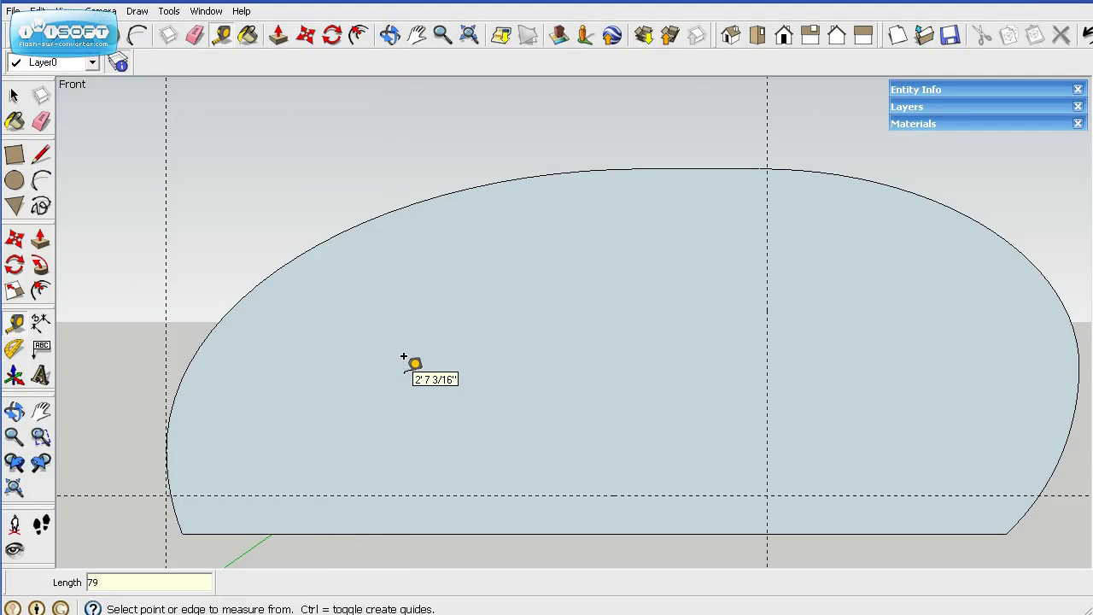
{"action": "left_click", "coordinate": [167, 337]}
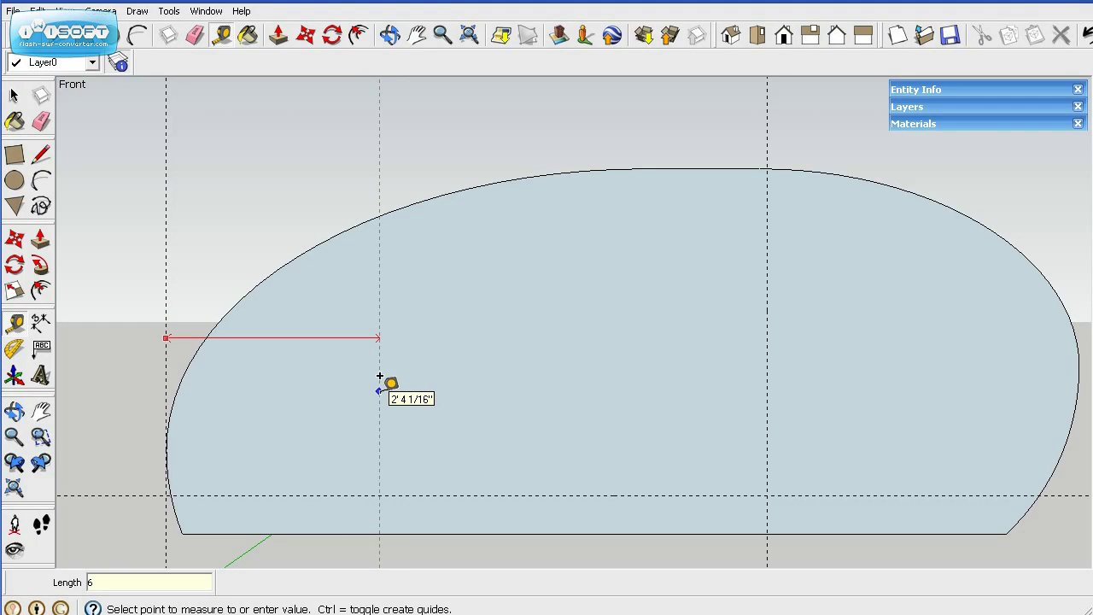
{"action": "type", "text": "64"}
{"action": "key", "text": "Return"}
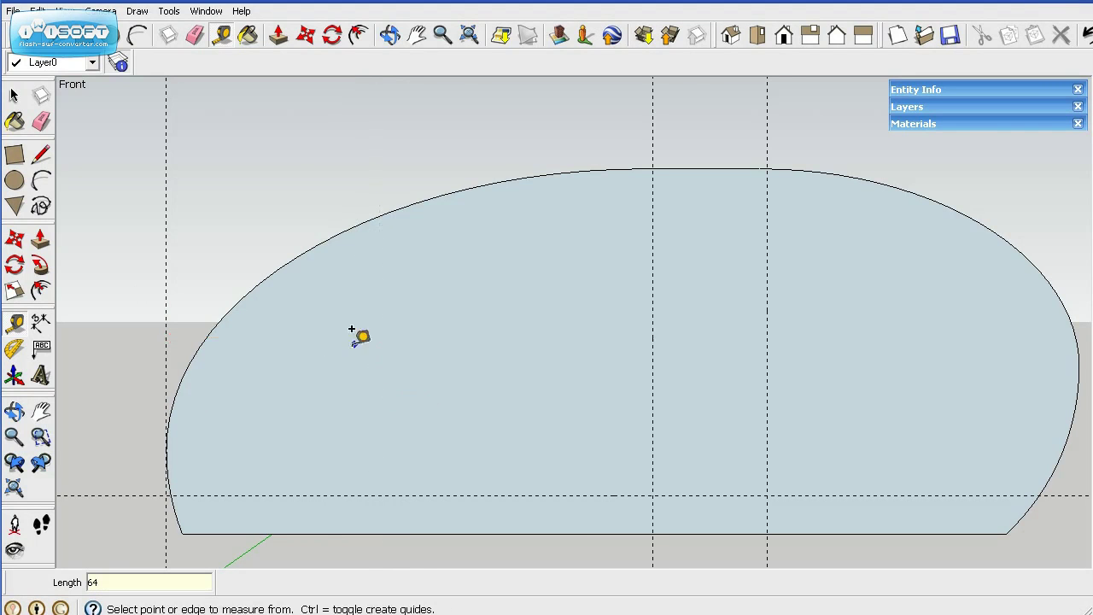
{"action": "left_click", "coordinate": [167, 333]}
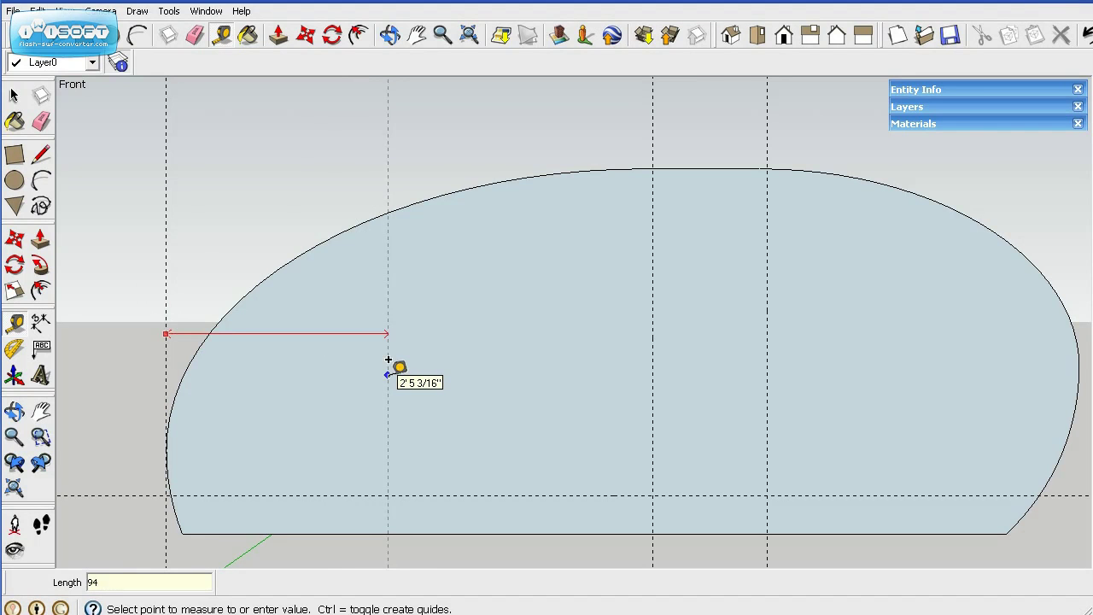
{"action": "type", "text": "94"}
{"action": "key", "text": "Return"}
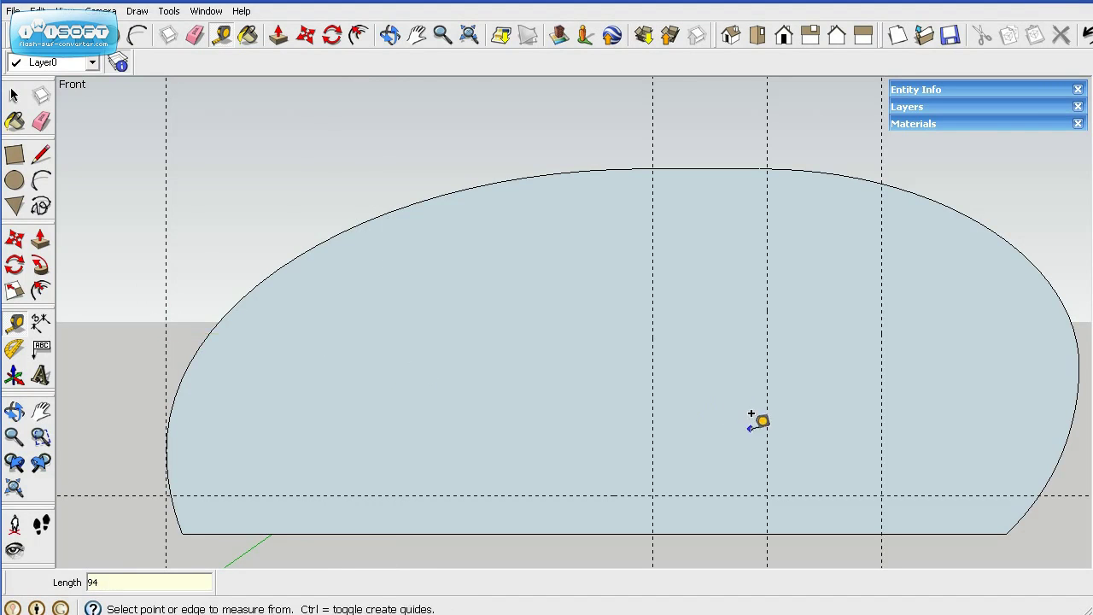
- Draw the door outline down the 64-inch guide, along the 5-inch guide, and up the 94-inch guide
{"action": "left_click", "coordinate": [40, 154]}
{"action": "left_click", "coordinate": [654, 186]}
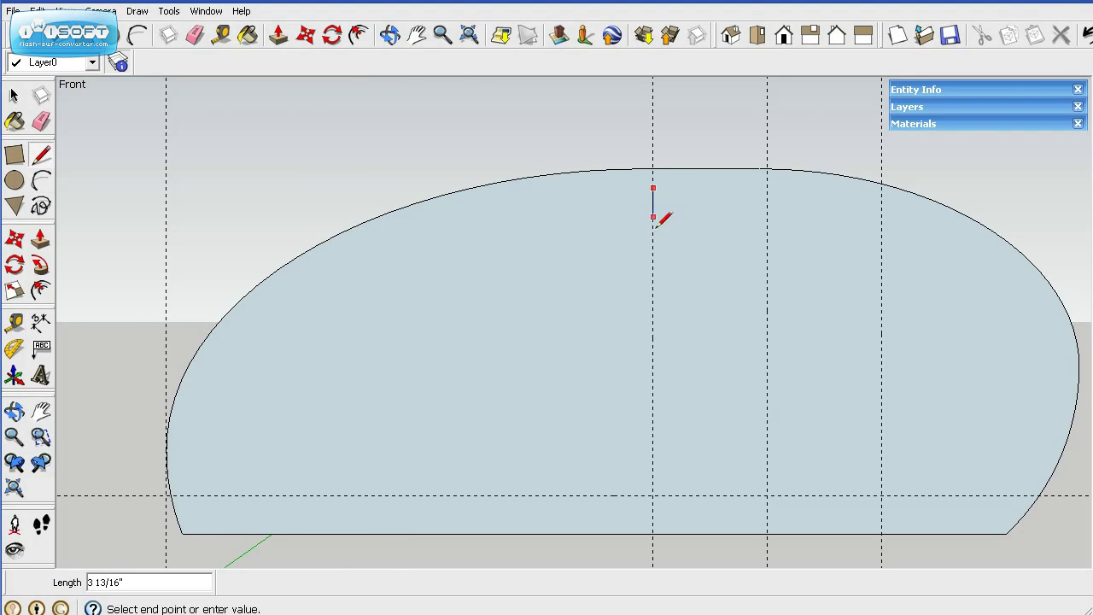
{"action": "left_click", "coordinate": [653, 495]}
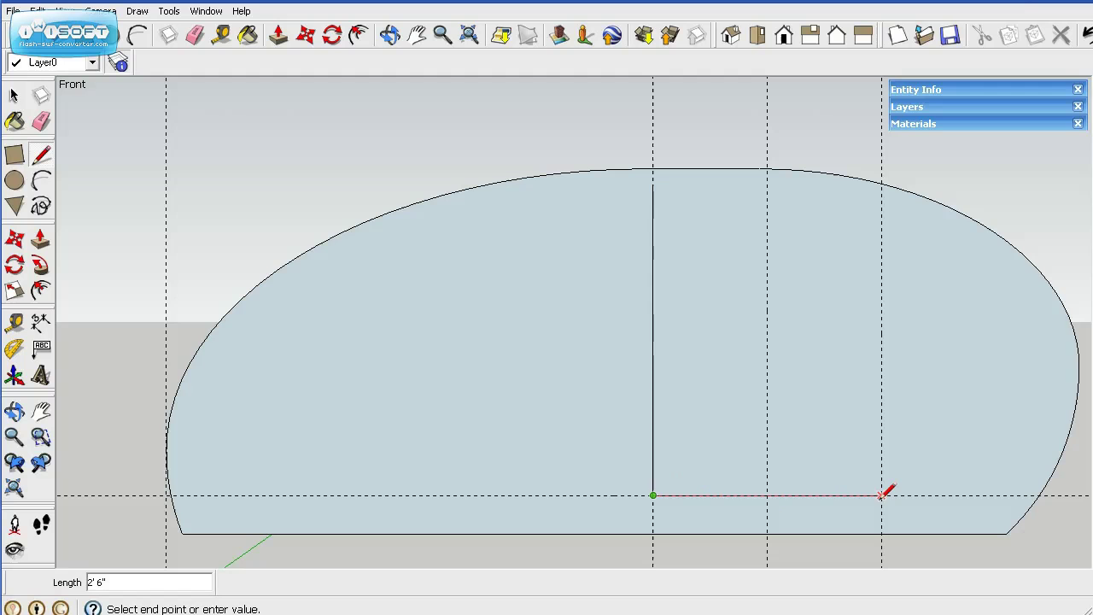
{"action": "left_click", "coordinate": [881, 495]}
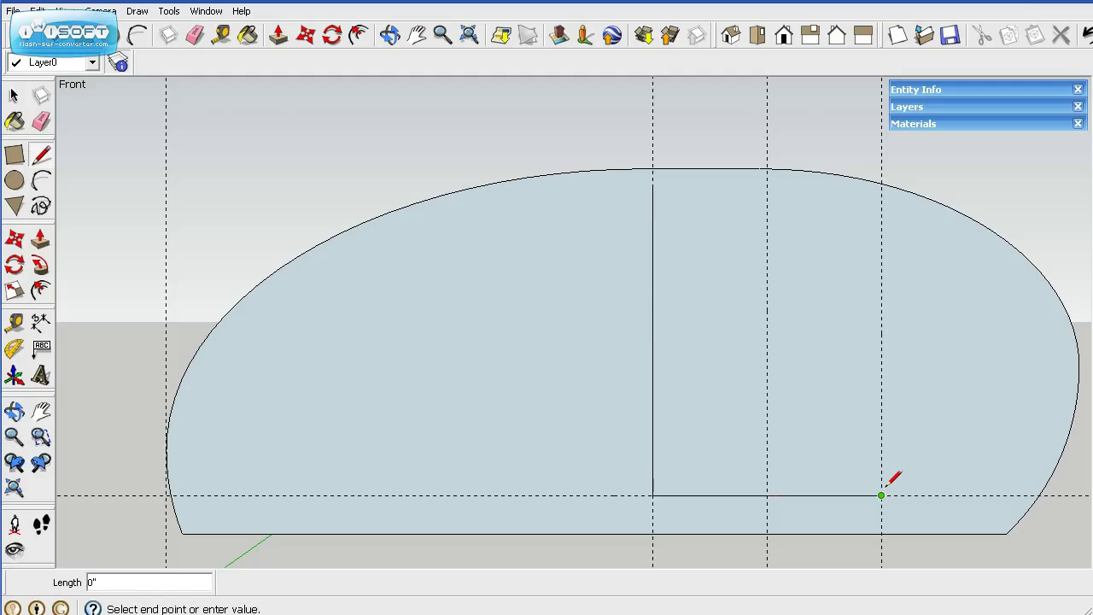
{"action": "left_click", "coordinate": [882, 207]}
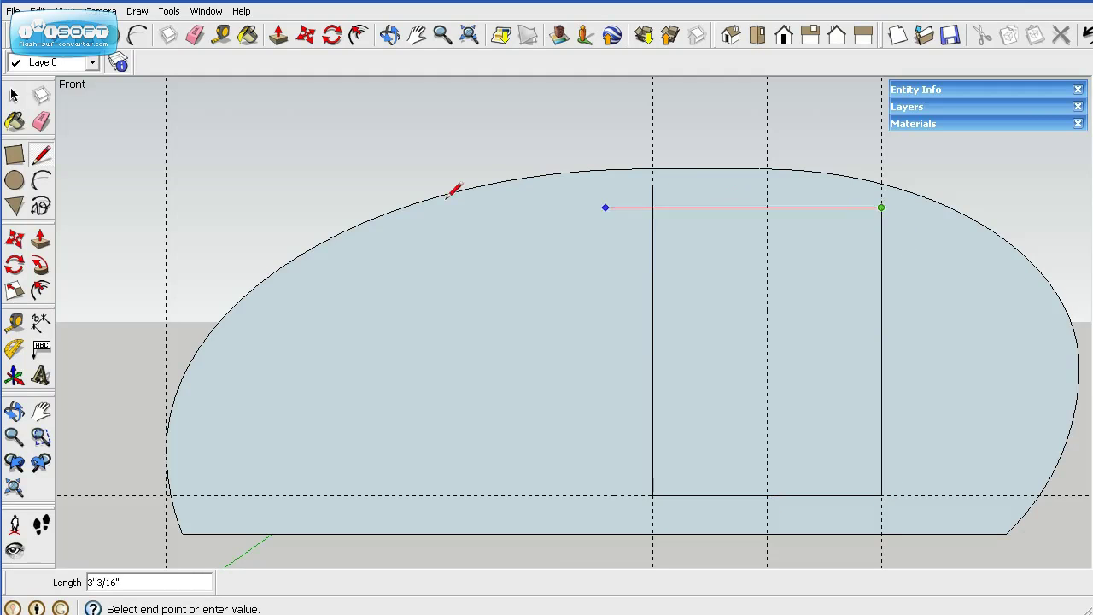
{"action": "left_click", "coordinate": [15, 181]}
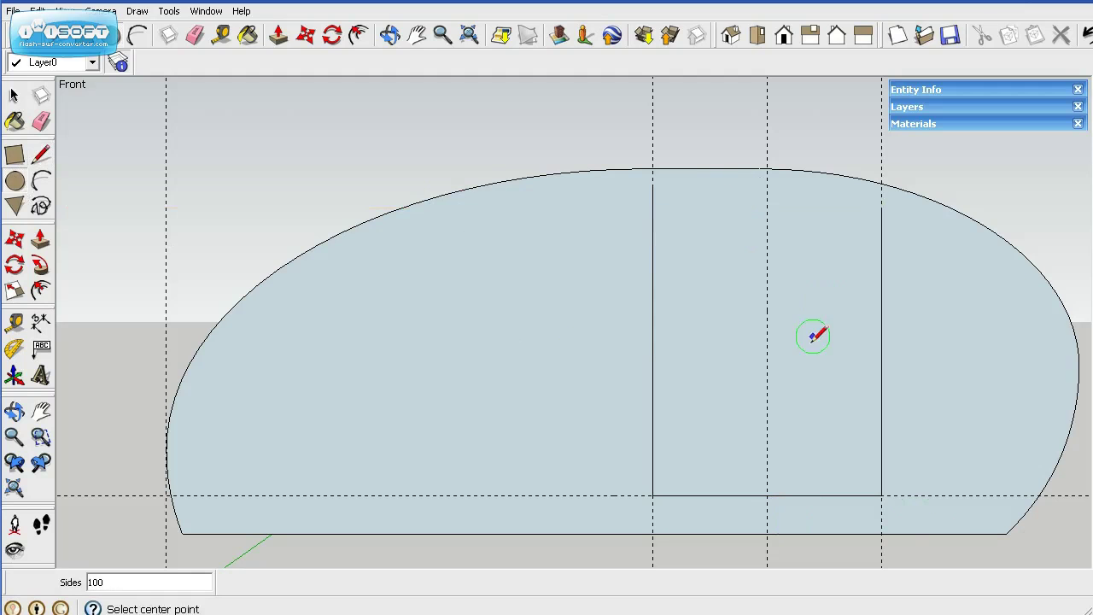
- Add a 3-inch guide and draw a 40-inch-radius circle where it meets the 79-inch guide
{"action": "left_click", "coordinate": [15, 325]}
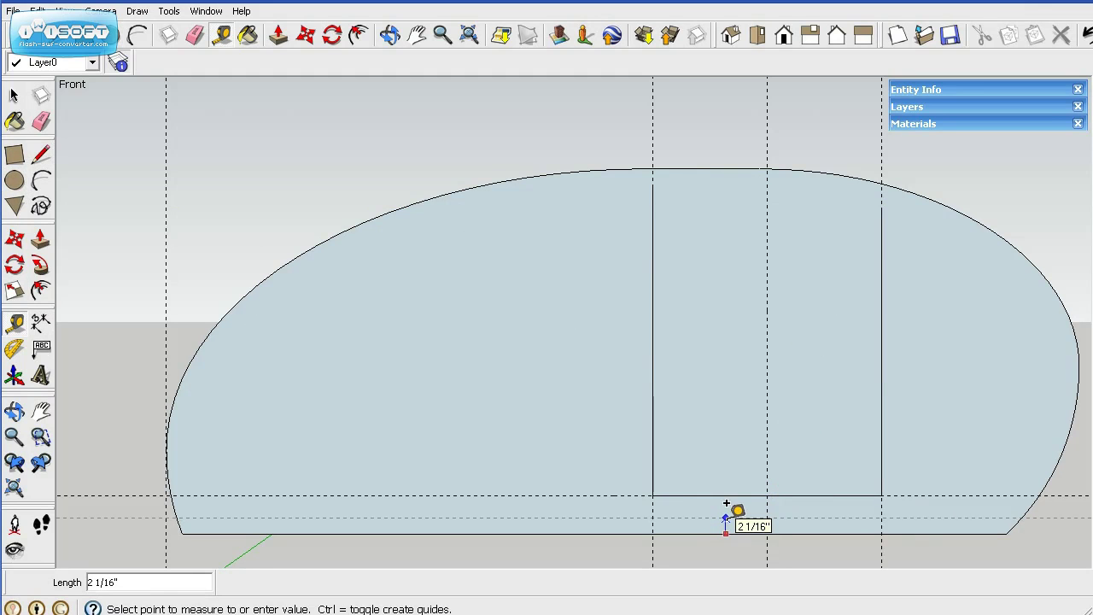
{"action": "left_click", "coordinate": [726, 509]}
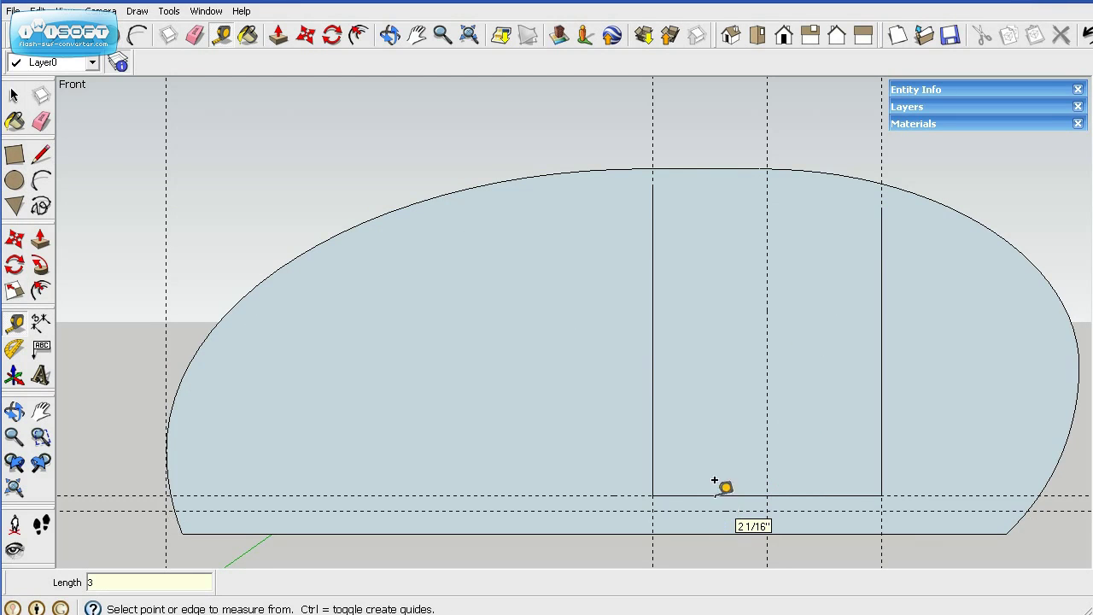
{"action": "left_click", "coordinate": [14, 180]}
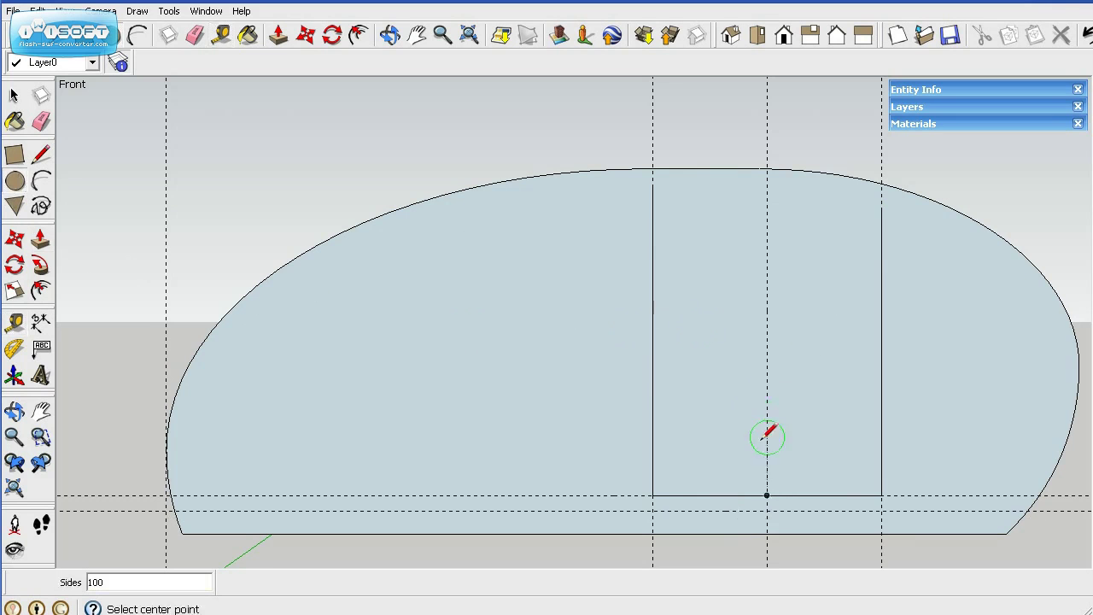
{"action": "left_click", "coordinate": [767, 511]}
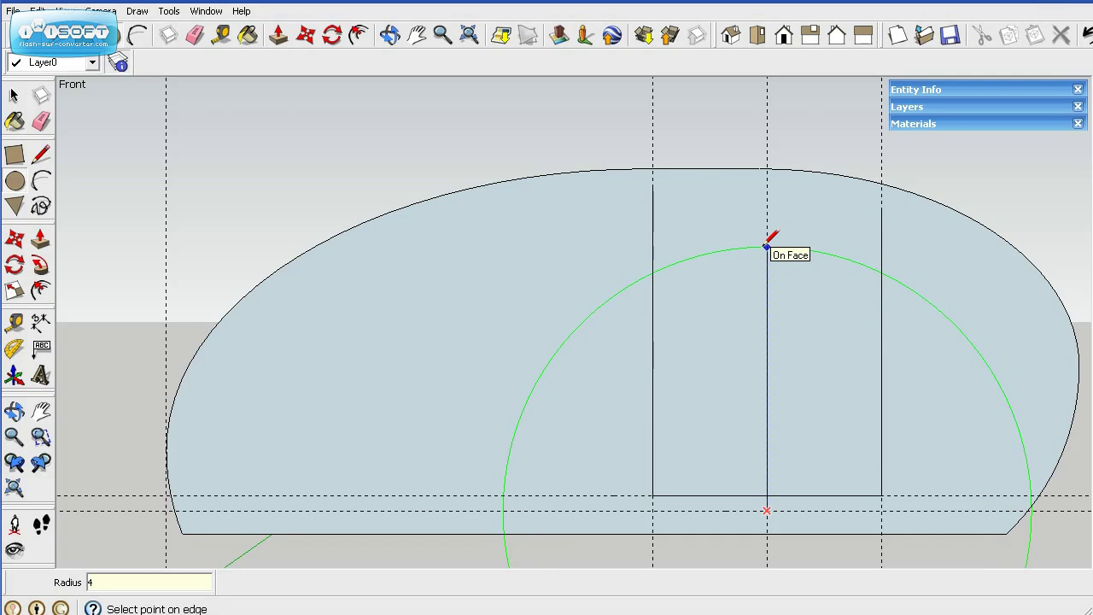
{"action": "key", "text": "Return"}
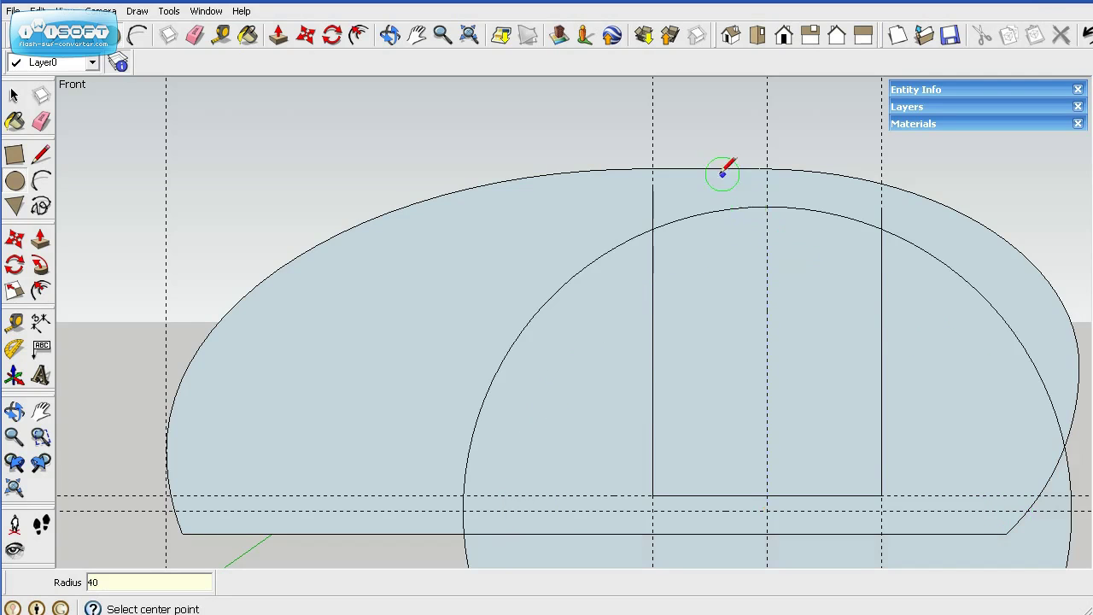
- Erase the door's upper side lines, leftover circle arcs, and both horizontal guides at the door bottom
{"action": "left_click", "coordinate": [40, 121]}
{"action": "mouse_move", "coordinate": [657, 200]}
{"action": "left_mouse_down"}
{"action": "mouse_move", "coordinate": [604, 224]}
{"action": "mouse_move", "coordinate": [593, 261]}
{"action": "mouse_move", "coordinate": [602, 265]}
{"action": "left_mouse_up"}
{"action": "left_click_drag", "start_coordinate": [886, 208], "coordinate": [932, 271]}
{"action": "mouse_move", "coordinate": [951, 319]}
{"action": "left_mouse_down"}
{"action": "mouse_move", "coordinate": [959, 273]}
{"action": "mouse_move", "coordinate": [1059, 436]}
{"action": "left_mouse_up"}
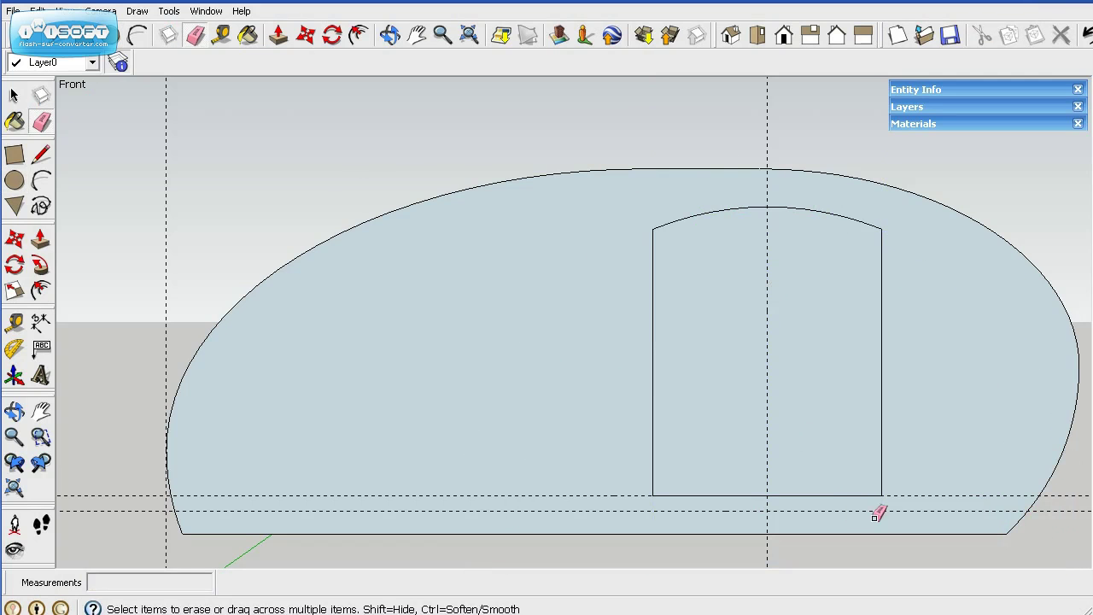
{"action": "left_click_drag", "start_coordinate": [915, 481], "coordinate": [917, 509]}
- Place window guides 15 inches apart near the door top and 9 inches either side of centre
{"action": "left_click", "coordinate": [16, 329]}
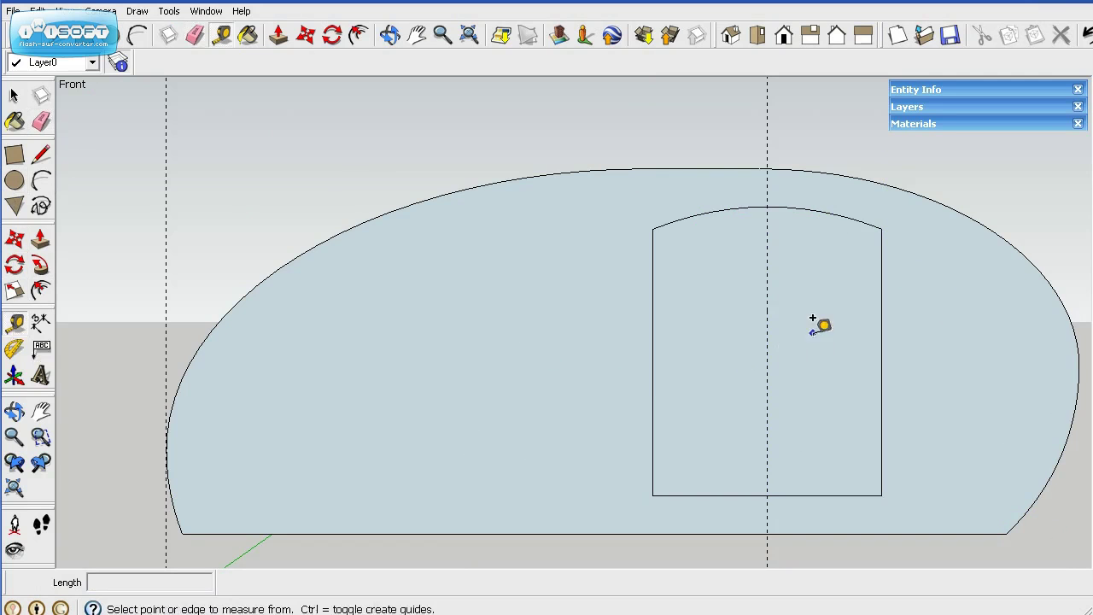
{"action": "left_click", "coordinate": [779, 478]}
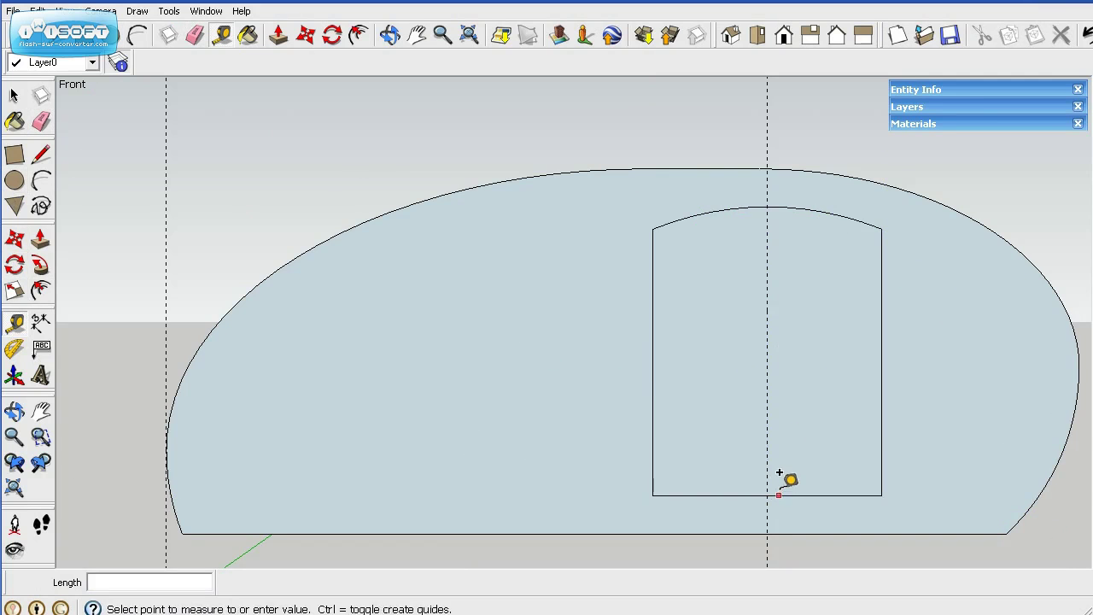
{"action": "left_click", "coordinate": [771, 231]}
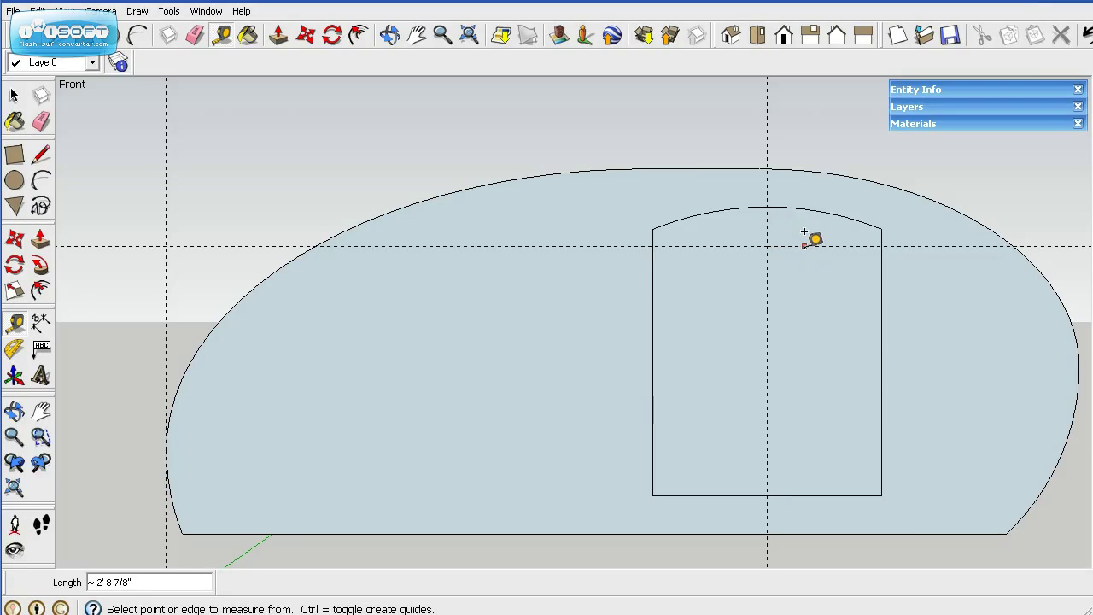
{"action": "left_click", "coordinate": [803, 239]}
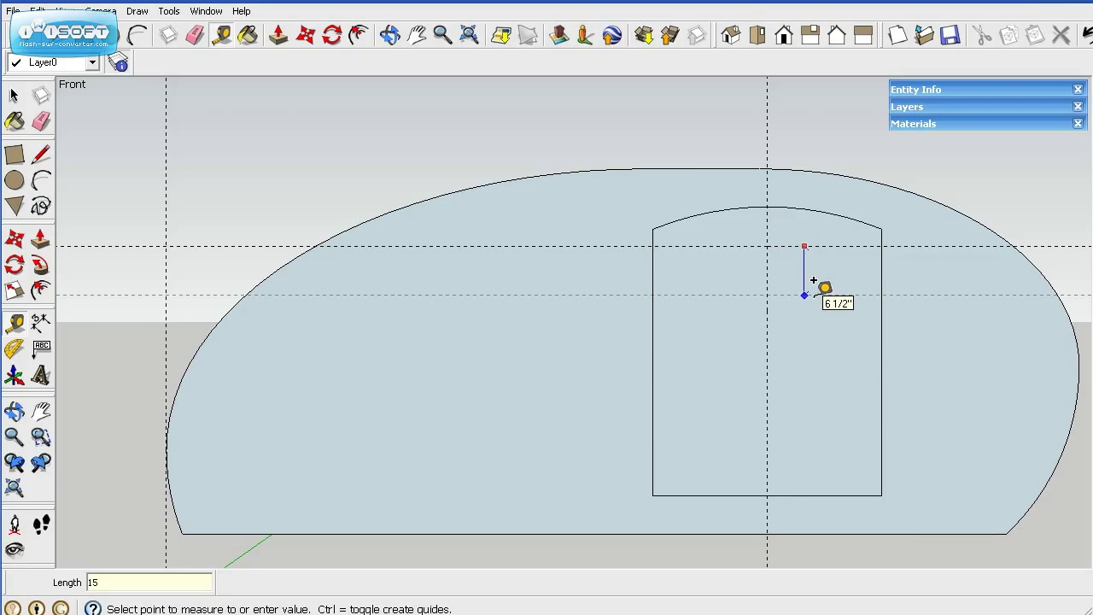
{"action": "key", "text": "Return"}
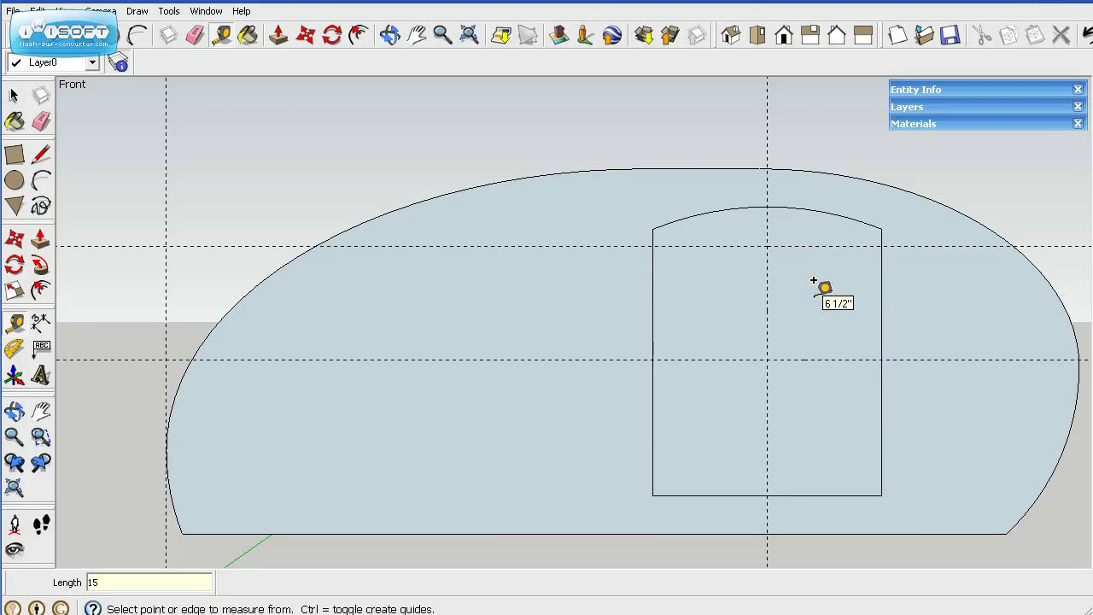
{"action": "left_click", "coordinate": [770, 292]}
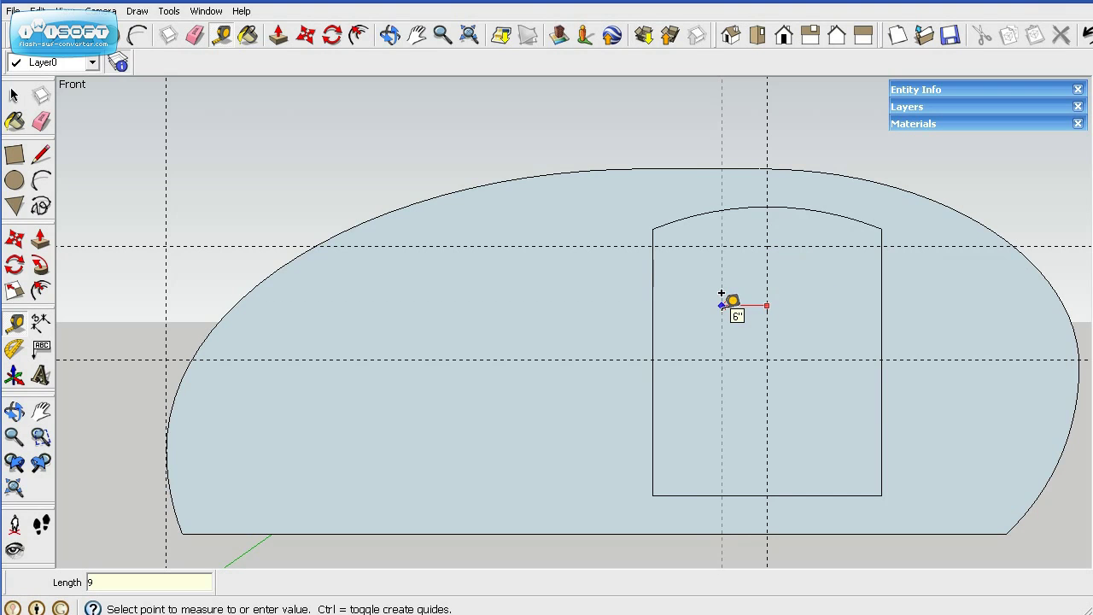
{"action": "key", "text": "Return"}
{"action": "left_click", "coordinate": [767, 290]}
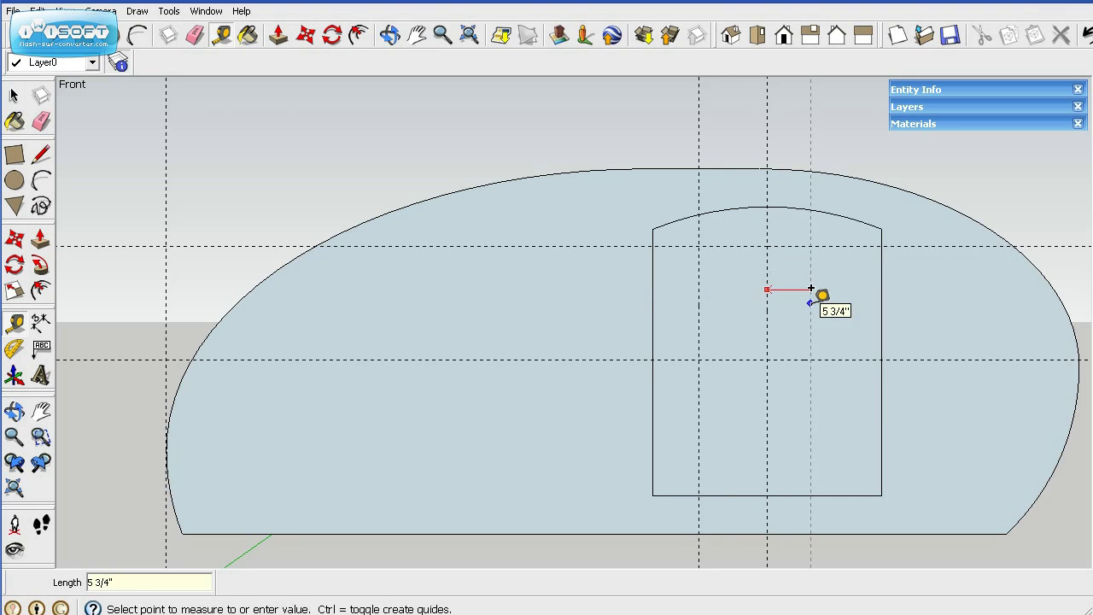
{"action": "key", "text": "Return"}
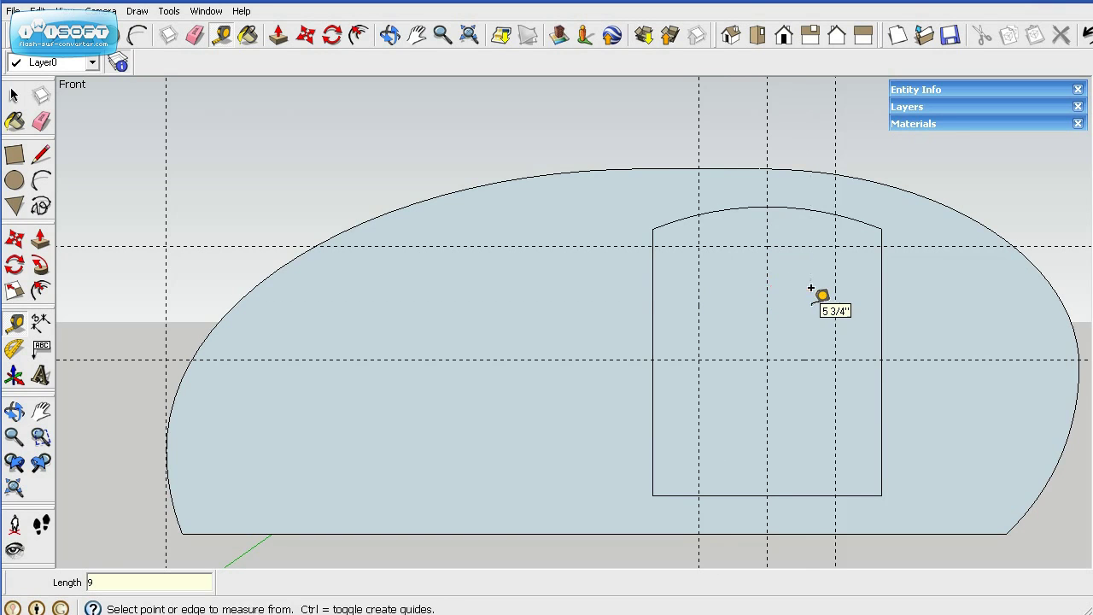
- Draw the 1'6" by 1'3" window rectangle between the guide crossings
{"action": "left_click", "coordinate": [13, 154]}
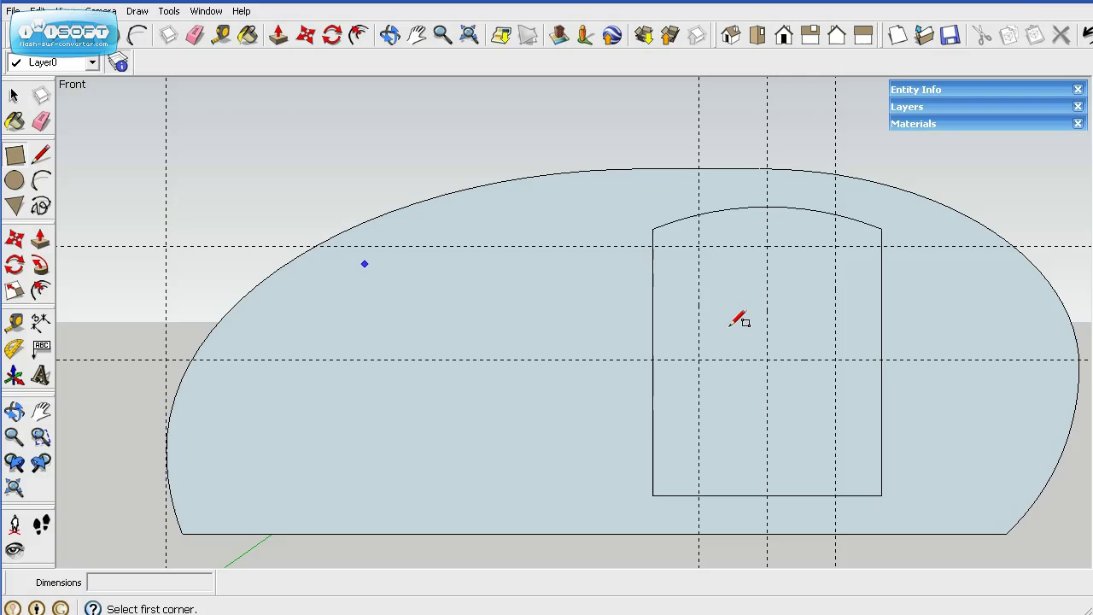
{"action": "left_click", "coordinate": [699, 247]}
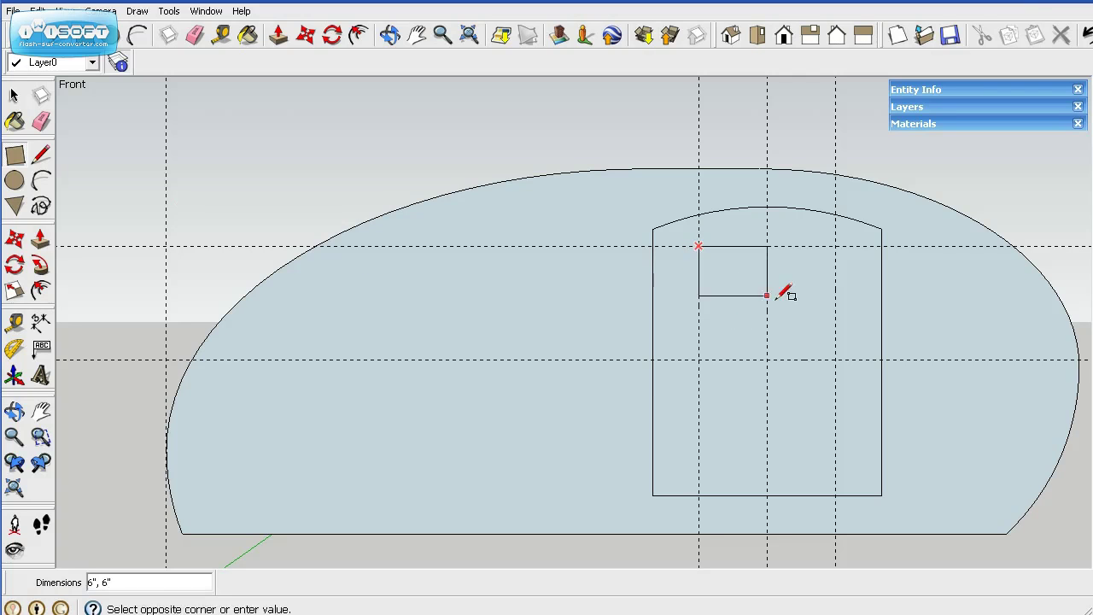
{"action": "left_click", "coordinate": [835, 359]}
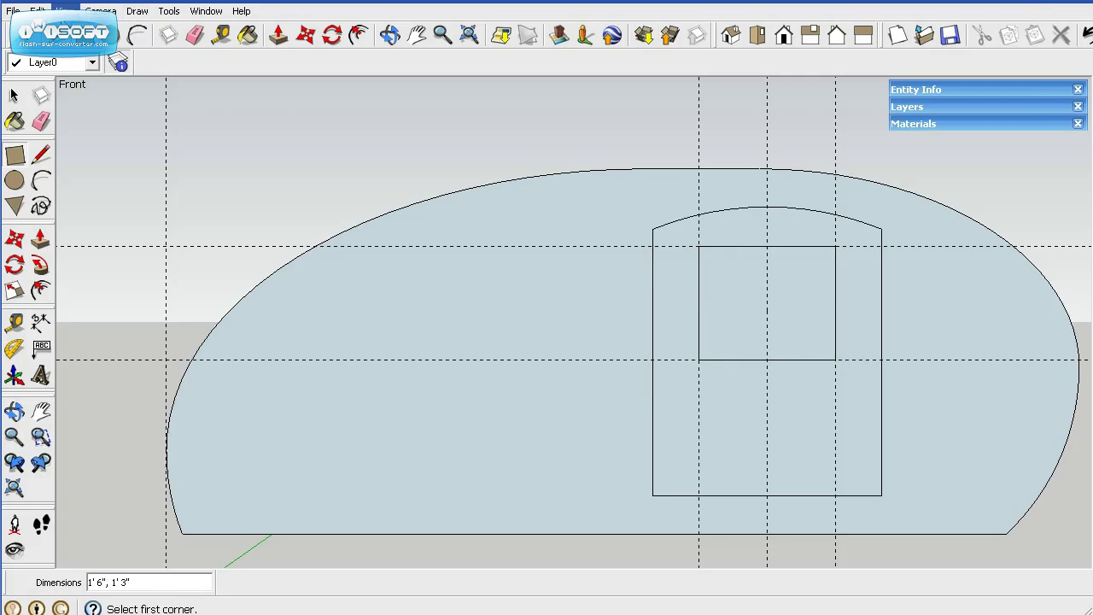
{"action": "left_click", "coordinate": [36, 11]}
- Delete all guide lines from the drawing
{"action": "left_click", "coordinate": [76, 140]}
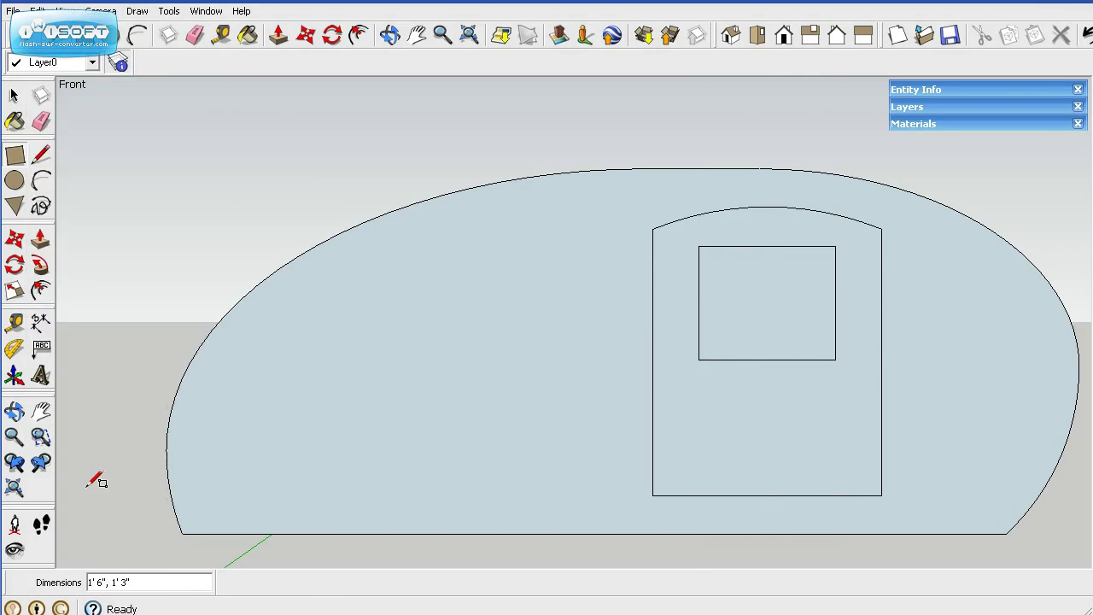
{"action": "left_click", "coordinate": [16, 323]}
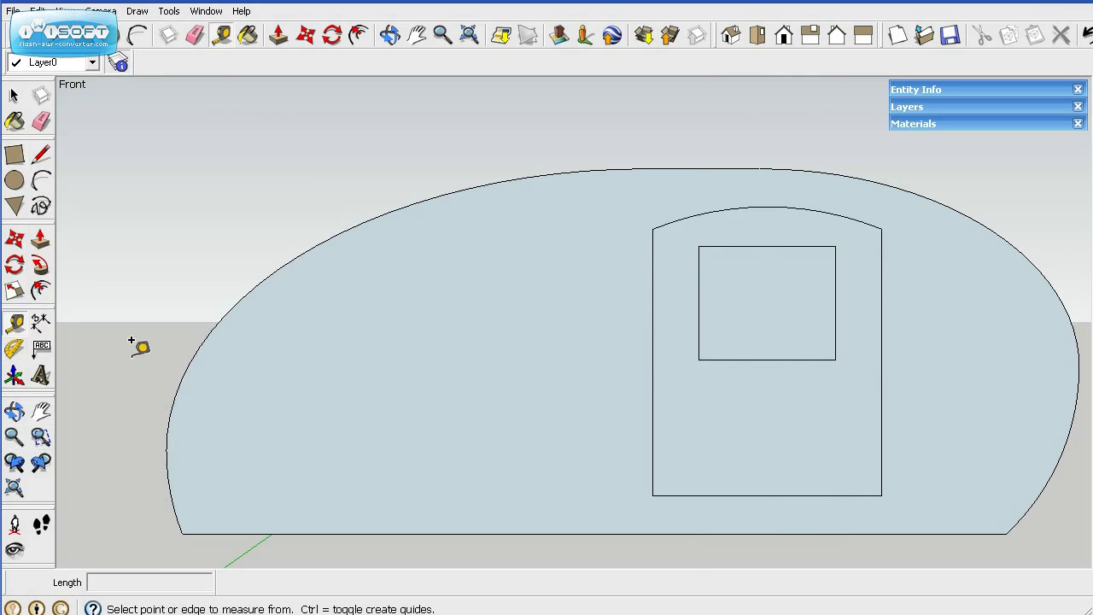
{"action": "left_click", "coordinate": [13, 96]}
{"action": "left_click", "coordinate": [13, 97]}
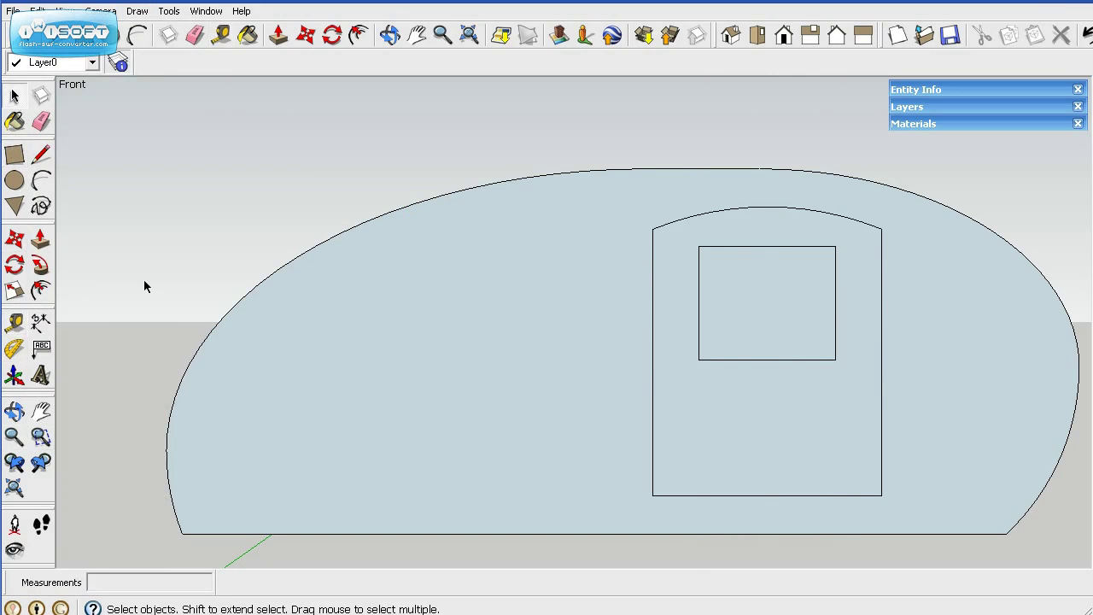
- Select the left, lower-left, top, right and lower-right curves of the outer outline
{"action": "left_click", "coordinate": [206, 342]}
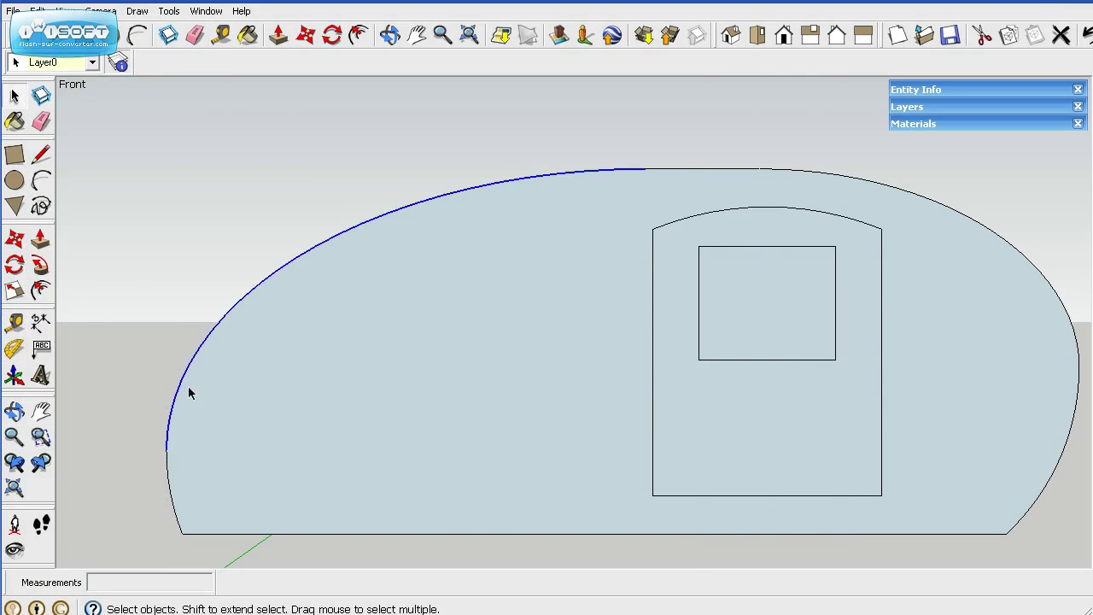
{"action": "left_click", "coordinate": [172, 493], "text": "shift"}
{"action": "left_click", "coordinate": [722, 170], "text": "shift"}
{"action": "left_click", "coordinate": [808, 175], "text": "shift"}
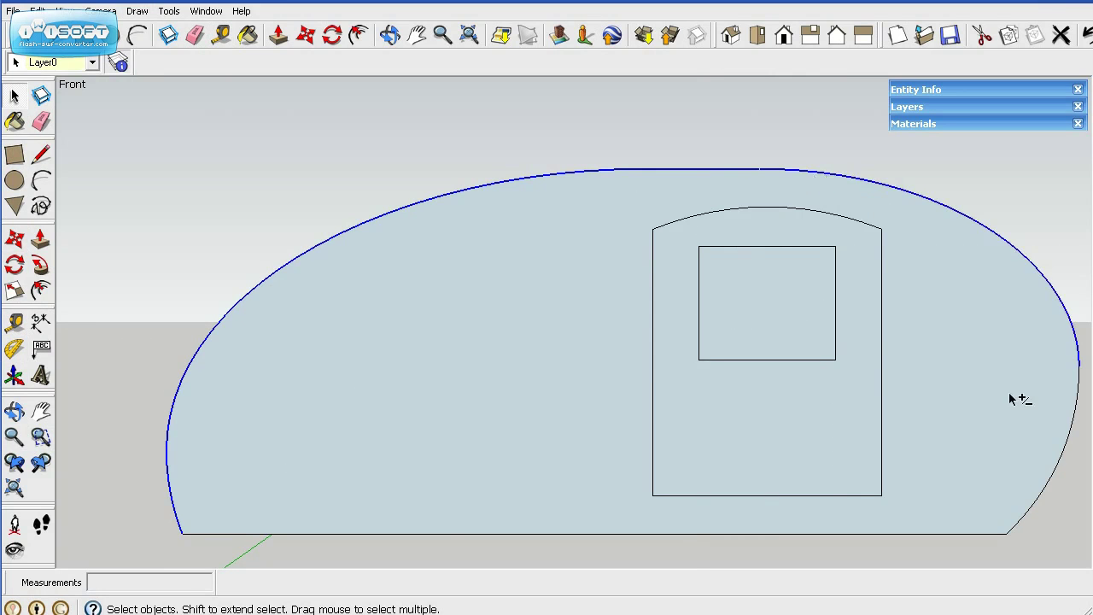
{"action": "left_click", "coordinate": [1069, 445], "text": "shift"}
- Offset the selected outer outline 1.5 inches inward to create the inner skin line
{"action": "left_click", "coordinate": [40, 292]}
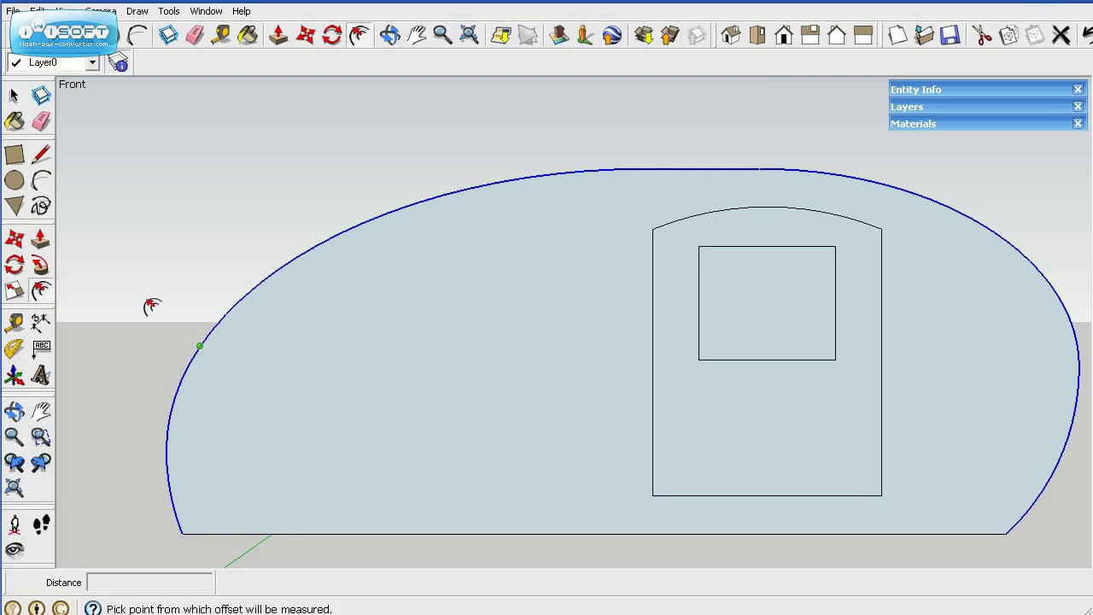
{"action": "left_click", "coordinate": [446, 206]}
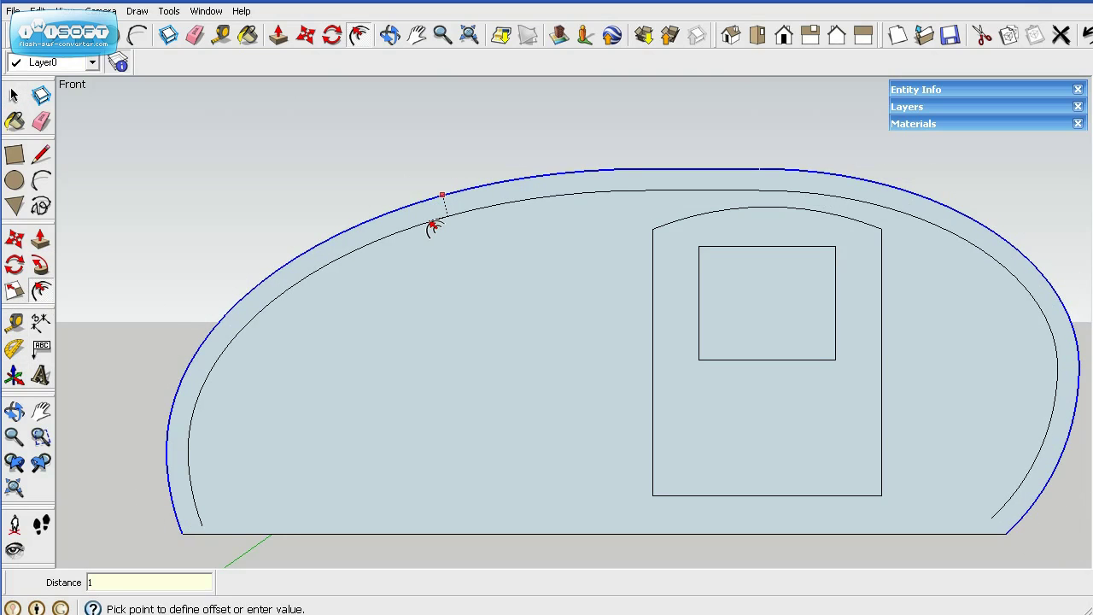
{"action": "type", "text": ".5"}
{"action": "key", "text": "Return"}
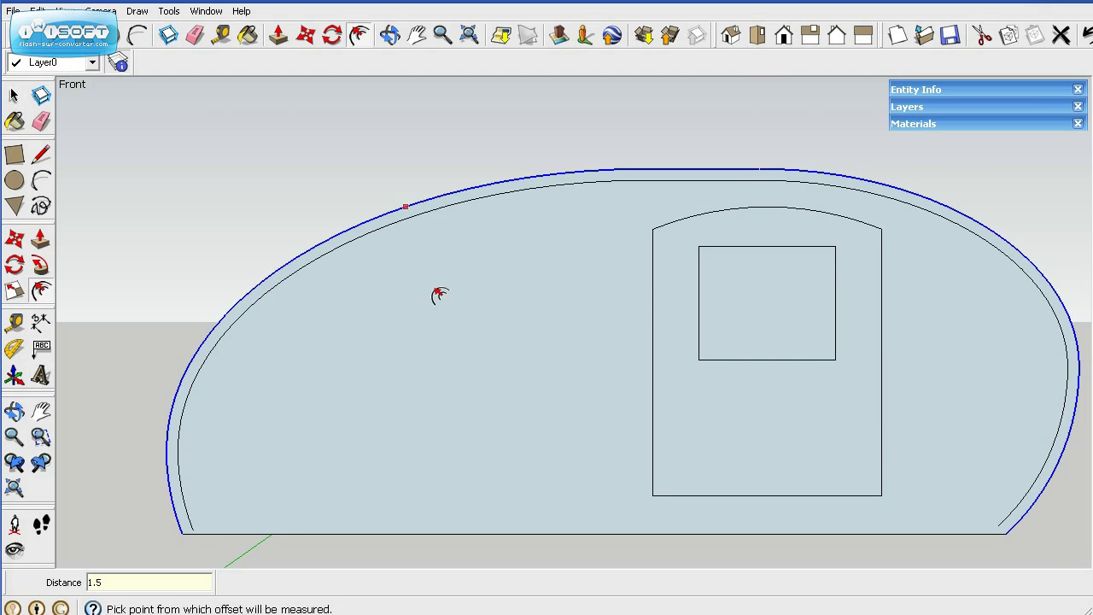
{"action": "left_click", "coordinate": [14, 97]}
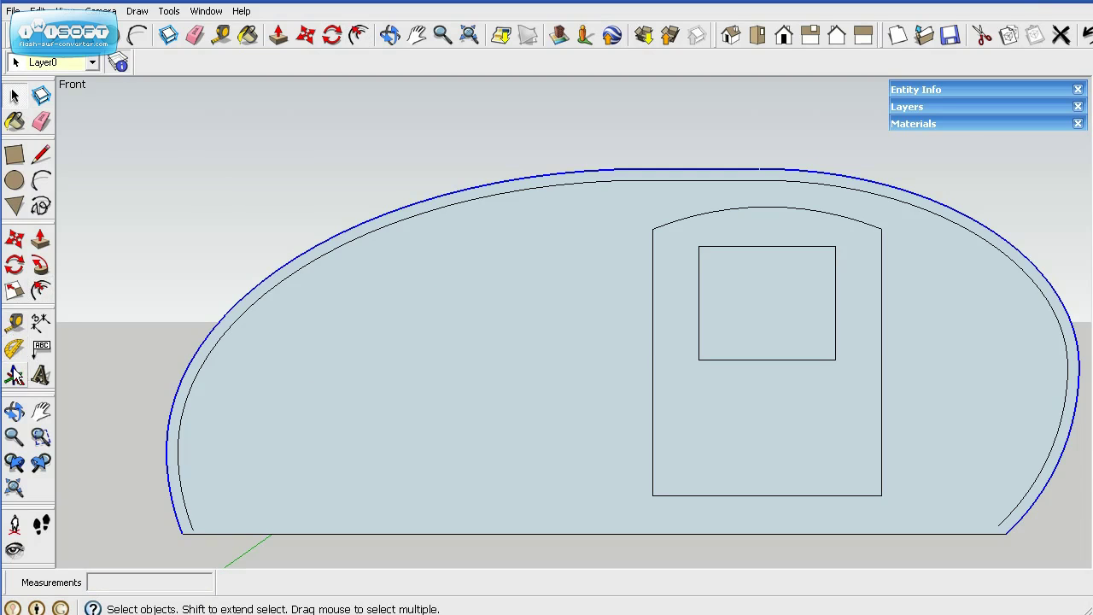
- Lay out floor guides 2 inches above the bottom edge, then 1.25 inches higher, plus a further offset
{"action": "left_click", "coordinate": [17, 323]}
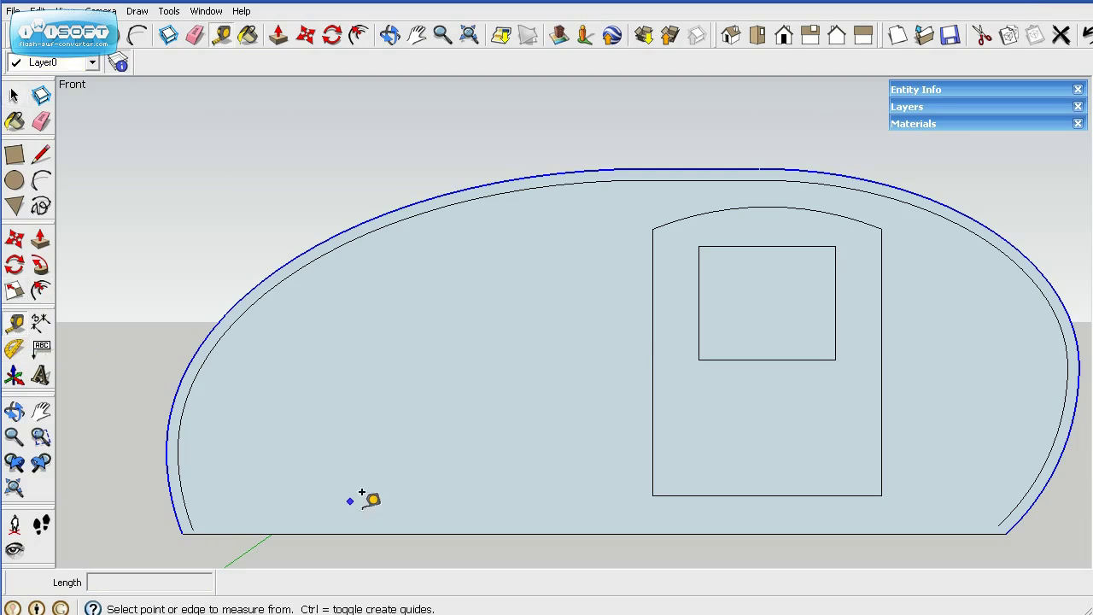
{"action": "left_click", "coordinate": [403, 534]}
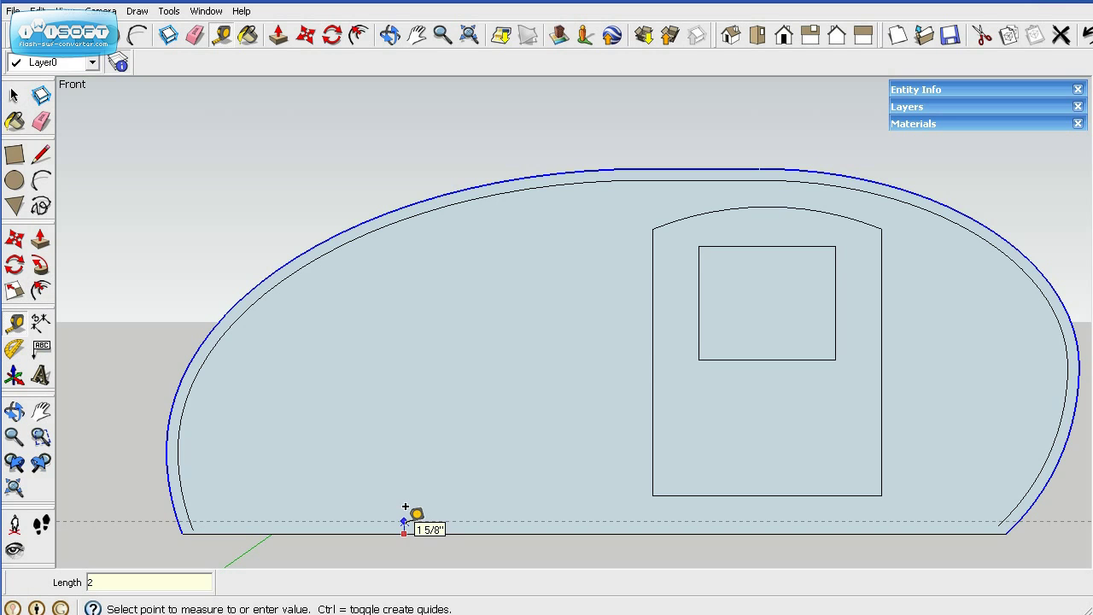
{"action": "key", "text": "Return"}
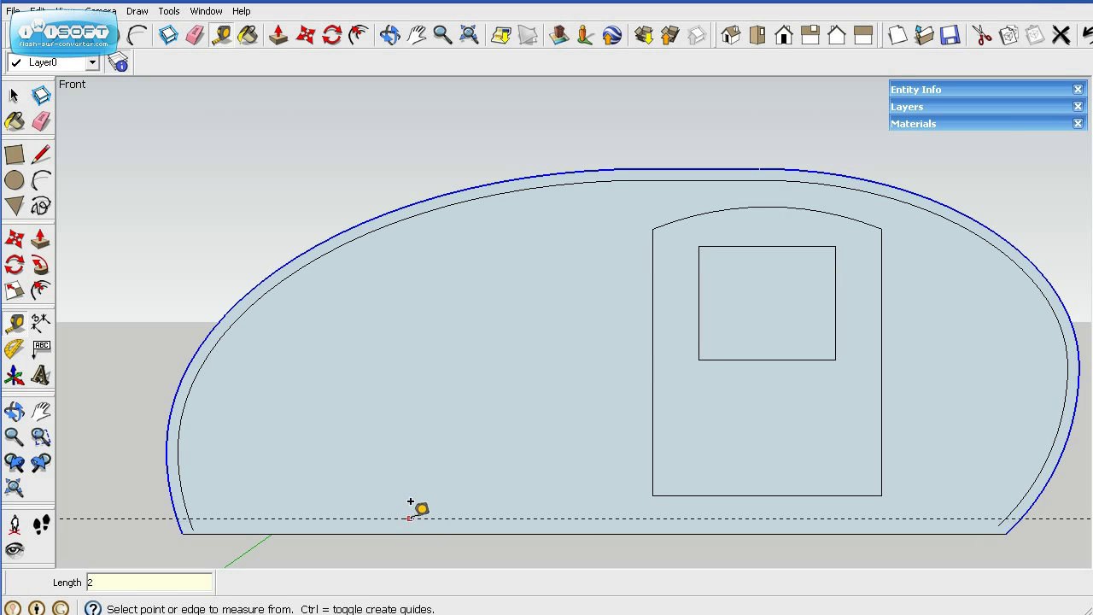
{"action": "left_click", "coordinate": [410, 518]}
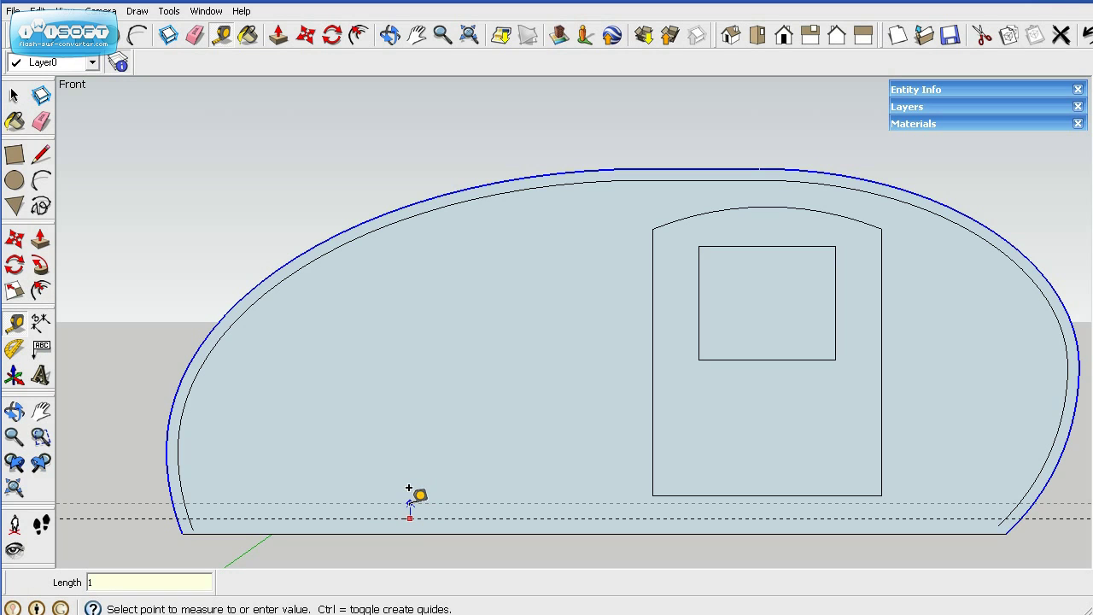
{"action": "type", "text": "1.25"}
{"action": "key", "text": "Return"}
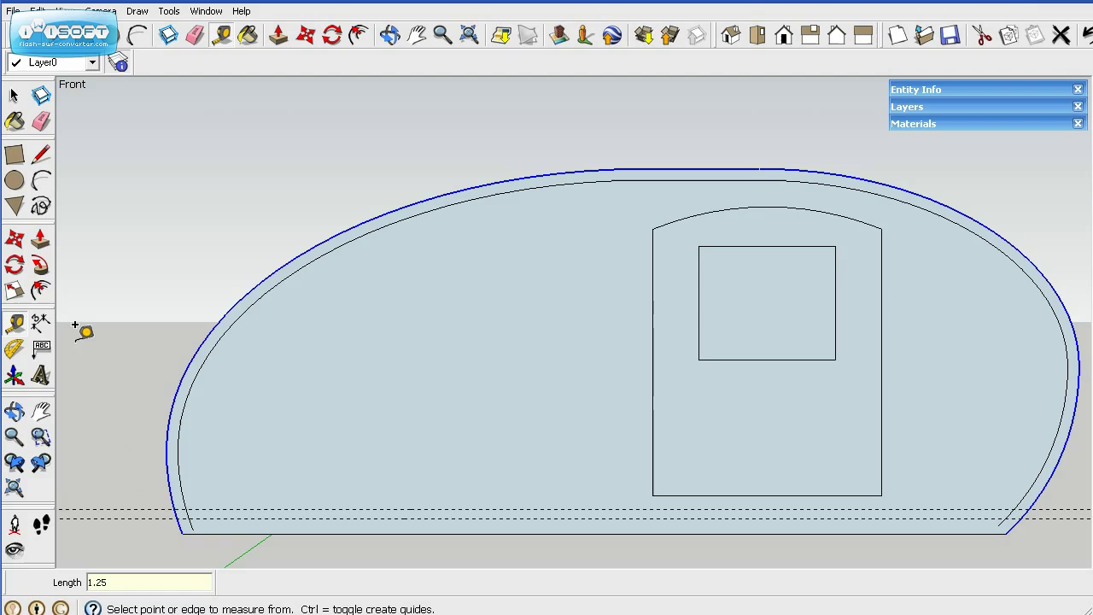
{"action": "left_click", "coordinate": [320, 498]}
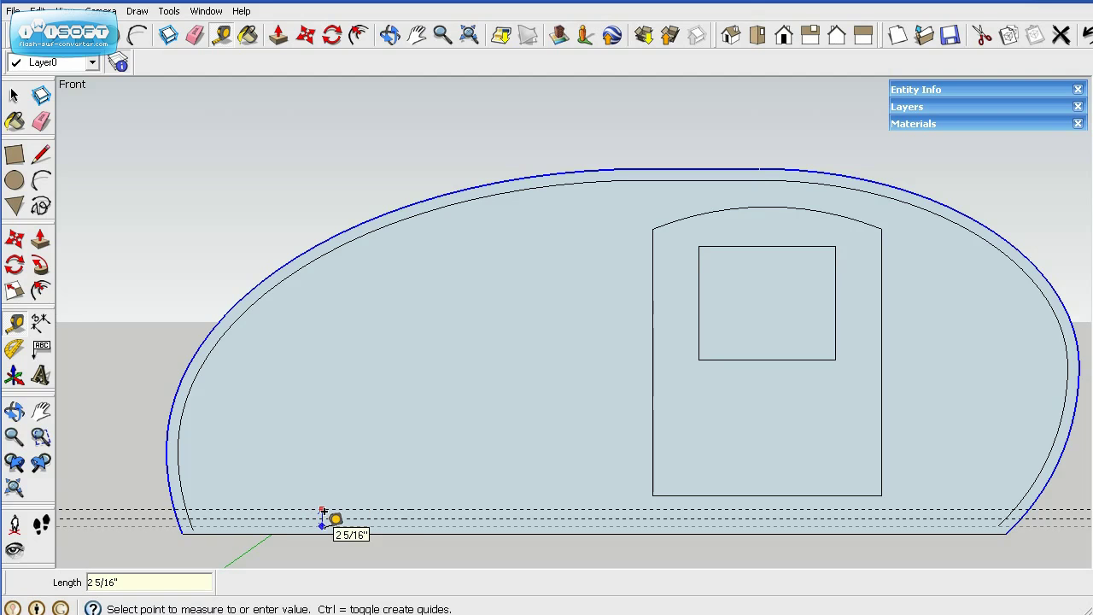
{"action": "left_click", "coordinate": [323, 511]}
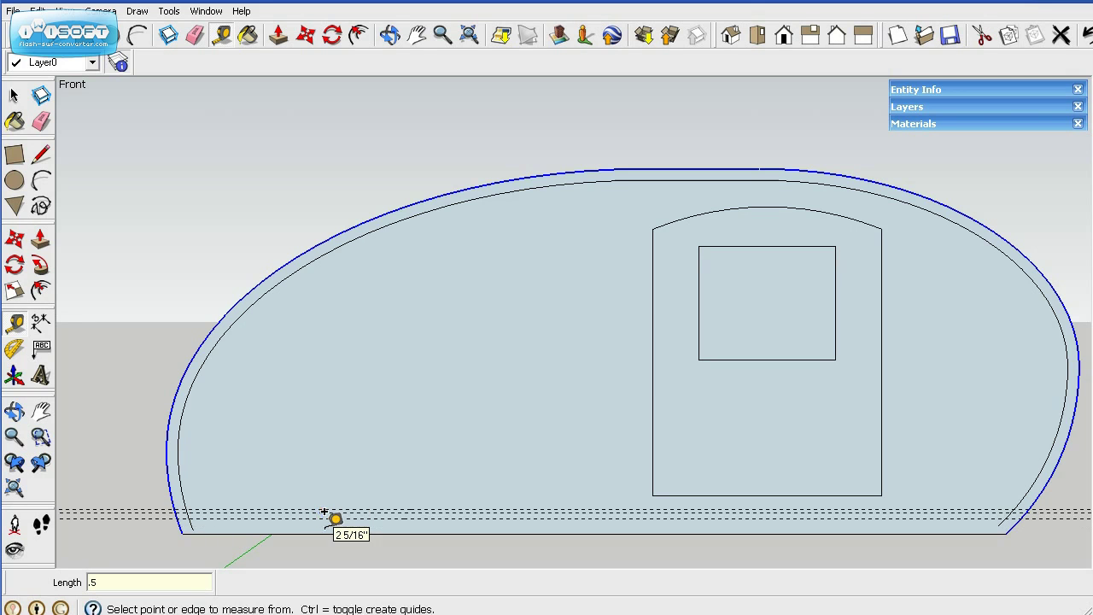
- Draw two floor lines along the bottom guides across the trailer, about 10' 1" long
{"action": "left_click", "coordinate": [40, 154]}
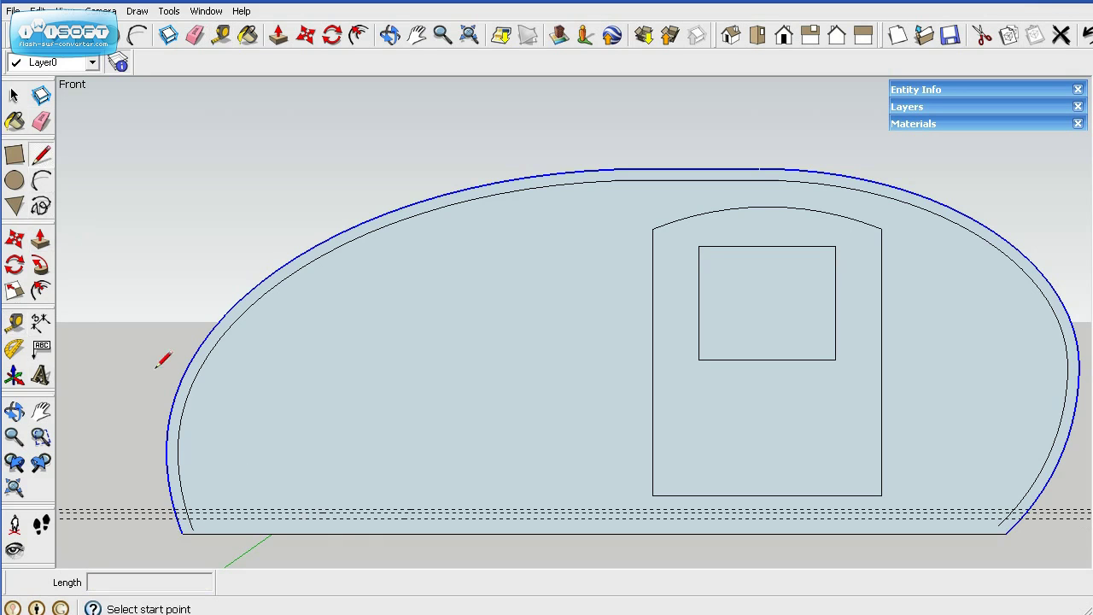
{"action": "left_click", "coordinate": [139, 509]}
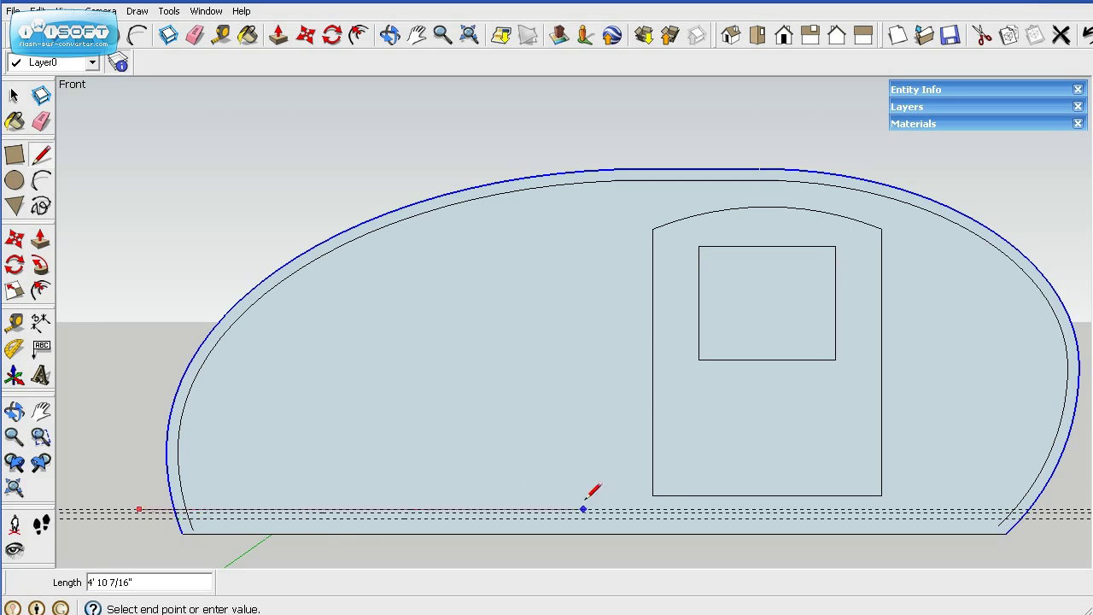
{"action": "left_click", "coordinate": [1060, 509]}
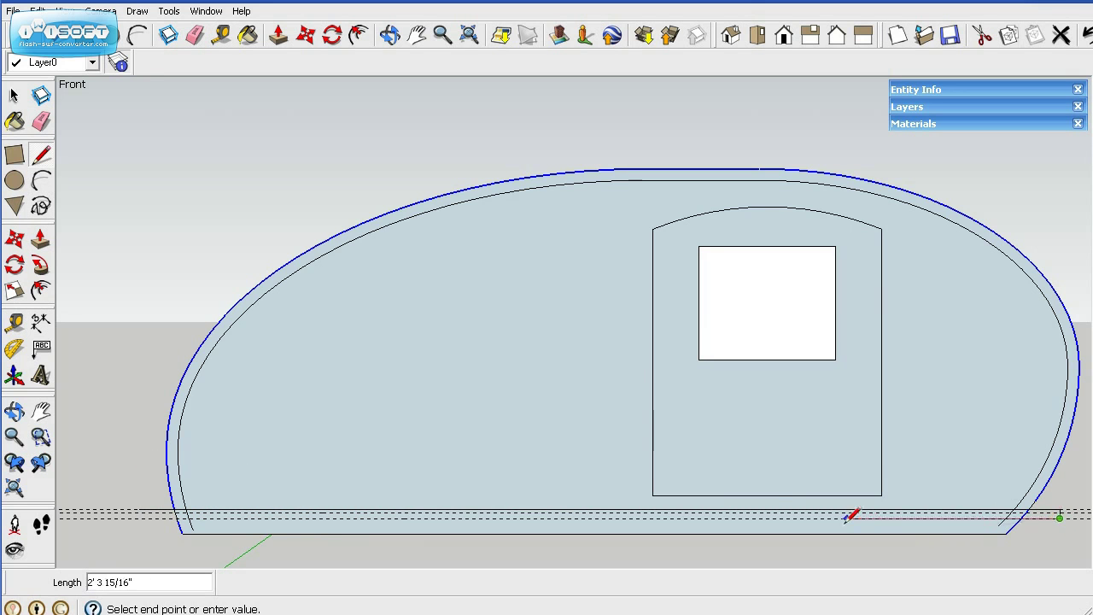
{"action": "left_click", "coordinate": [139, 518]}
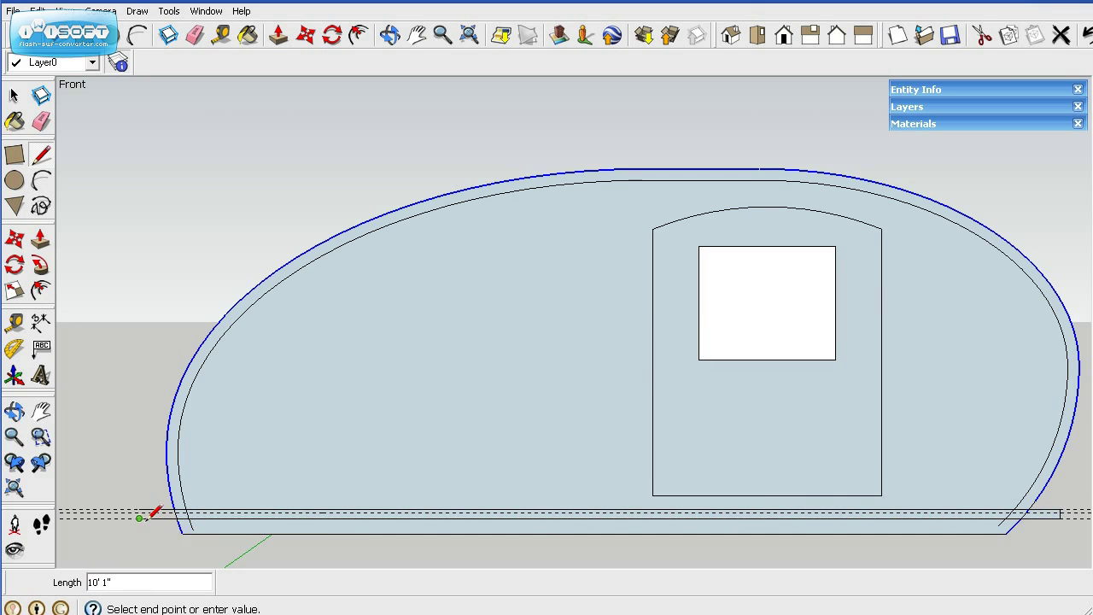
{"action": "scroll", "coordinate": [141, 511], "scroll_direction": "up", "scroll_amount": 6}
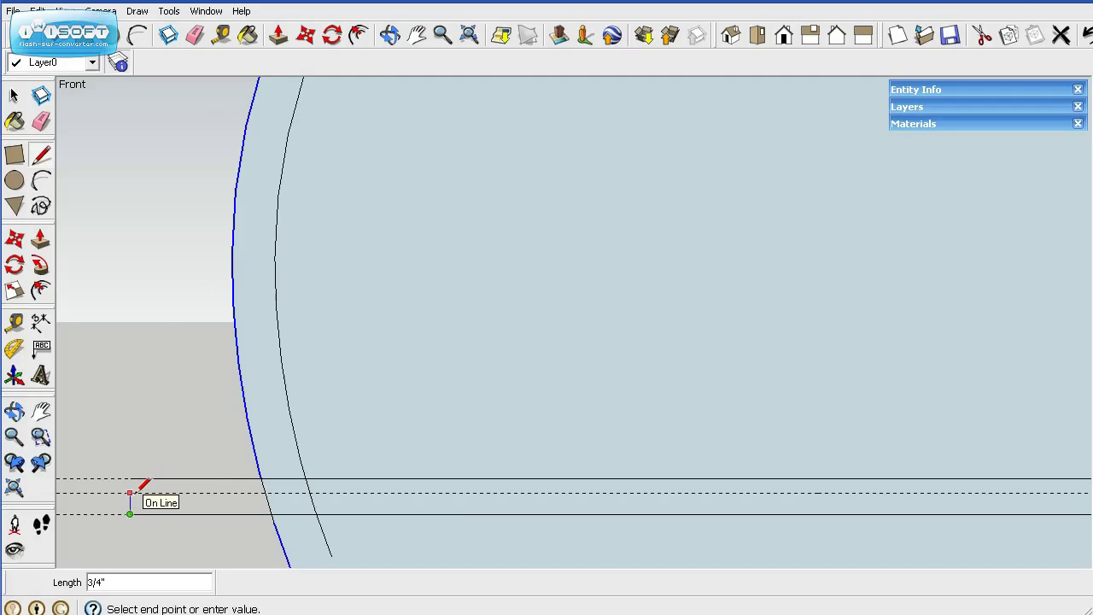
{"action": "scroll", "coordinate": [140, 491], "scroll_direction": "down", "scroll_amount": 4}
{"action": "scroll", "coordinate": [148, 493], "scroll_direction": "down", "scroll_amount": 6}
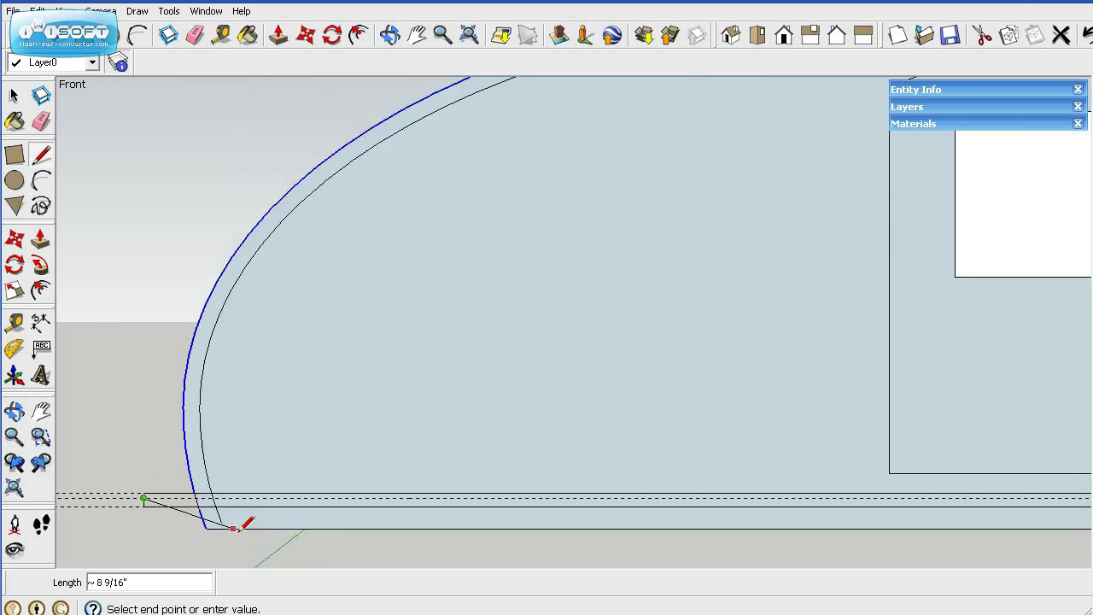
{"action": "scroll", "coordinate": [933, 523], "scroll_direction": "up", "scroll_amount": 6}
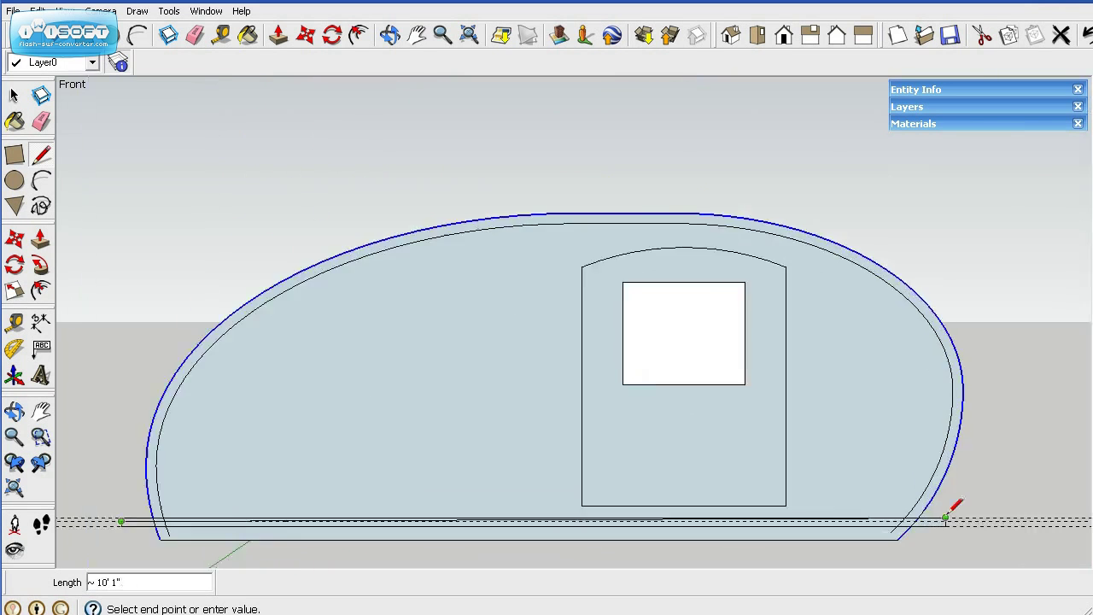
{"action": "scroll", "coordinate": [939, 518], "scroll_direction": "up", "scroll_amount": 2}
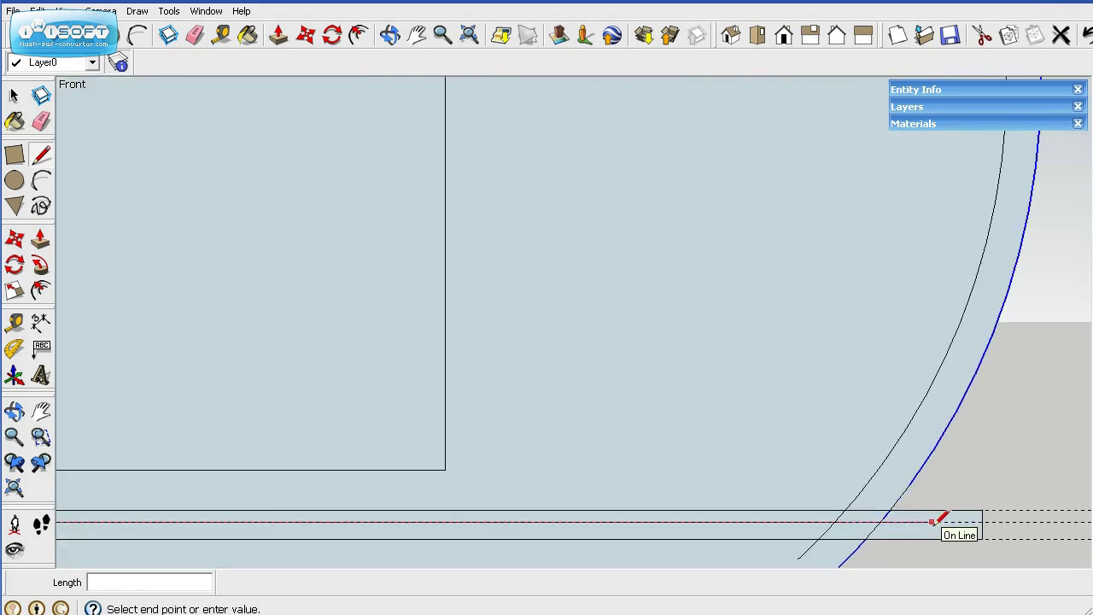
{"action": "left_click", "coordinate": [935, 520]}
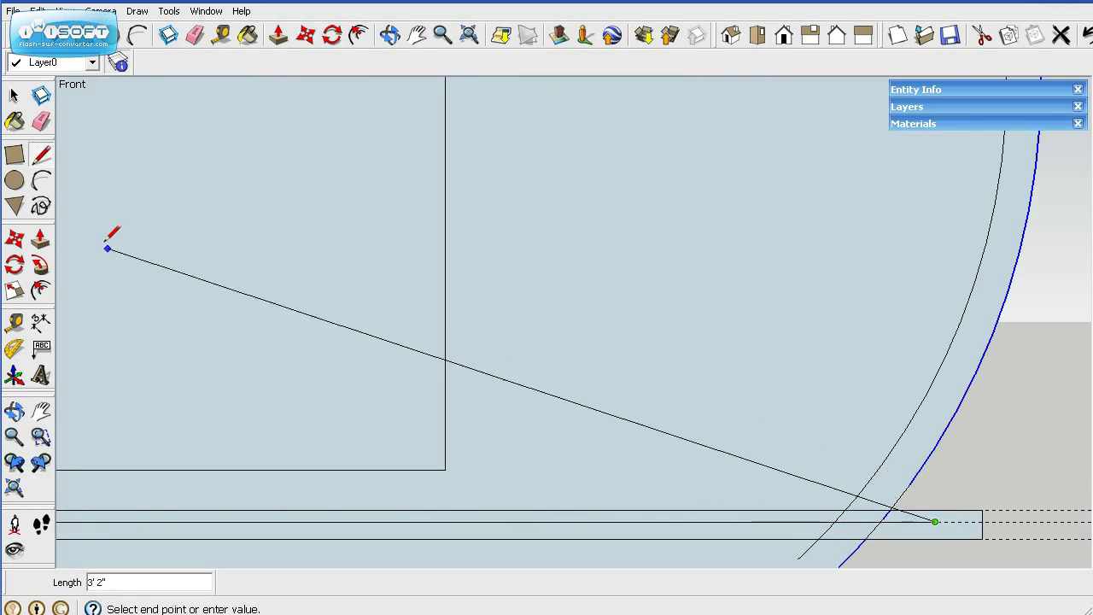
- Erase the right-side edge stubs, guides and inner arc piece below the floor lines
{"action": "left_click", "coordinate": [13, 95]}
{"action": "left_click", "coordinate": [44, 124]}
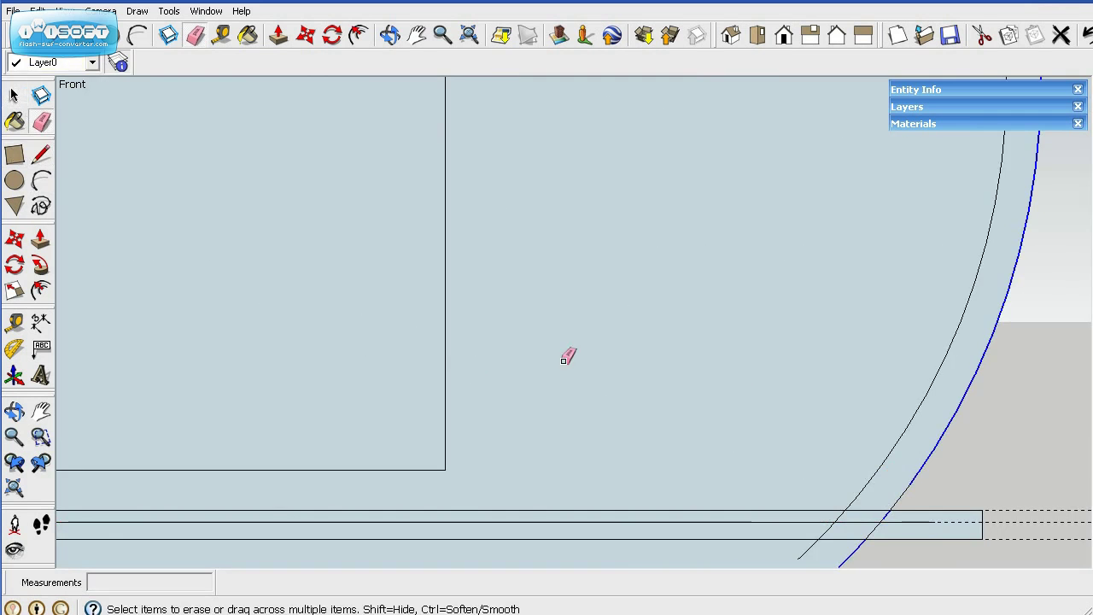
{"action": "mouse_move", "coordinate": [980, 513]}
{"action": "left_mouse_down"}
{"action": "mouse_move", "coordinate": [986, 541]}
{"action": "mouse_move", "coordinate": [914, 527]}
{"action": "mouse_move", "coordinate": [946, 504]}
{"action": "left_mouse_up"}
{"action": "left_click", "coordinate": [925, 516]}
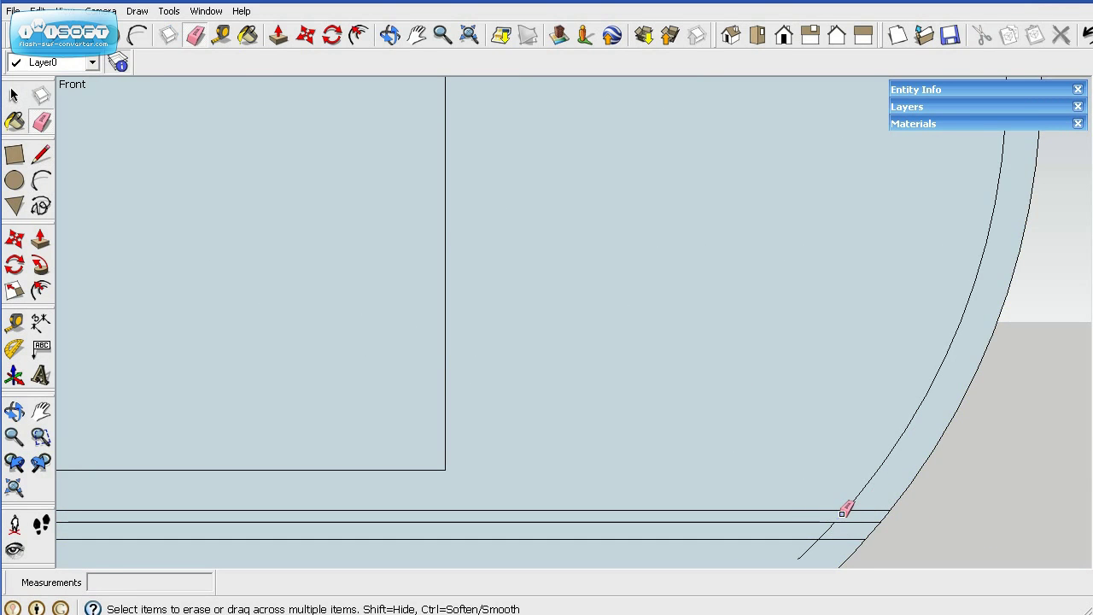
{"action": "left_click", "coordinate": [807, 547]}
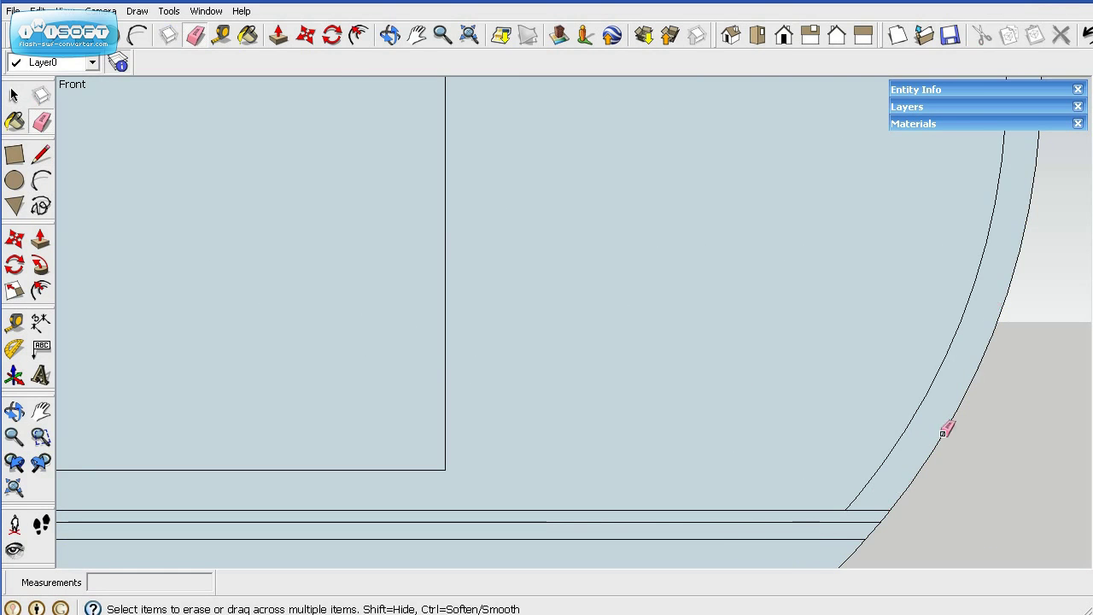
- Erase the left inner arc piece and the floor lines' overhanging left ends
{"action": "scroll", "coordinate": [879, 523], "scroll_direction": "down", "scroll_amount": 6}
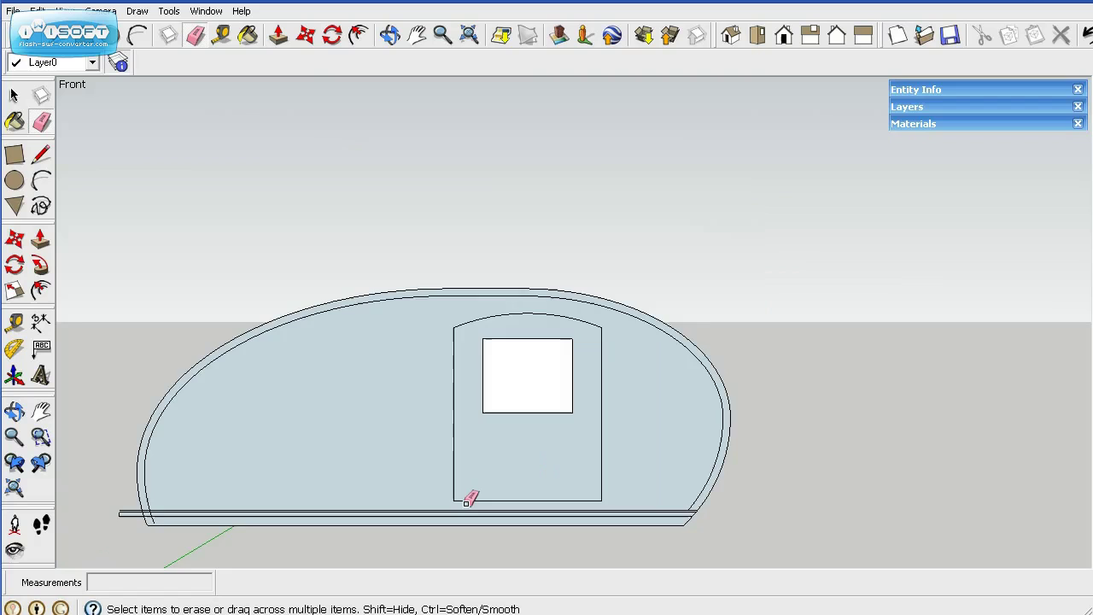
{"action": "scroll", "coordinate": [161, 527], "scroll_direction": "up", "scroll_amount": 5}
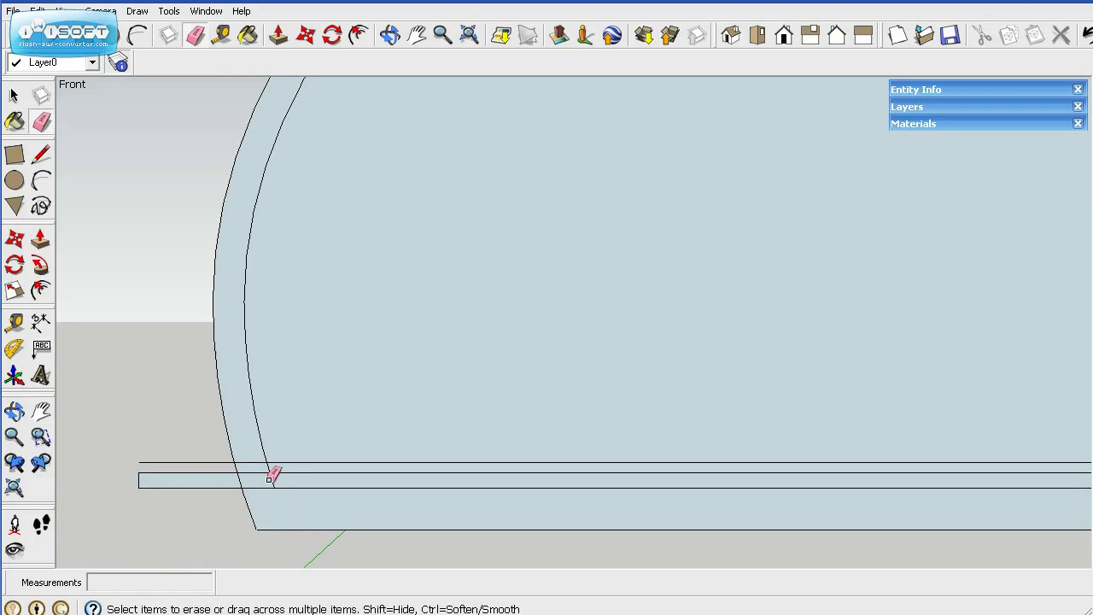
{"action": "scroll", "coordinate": [269, 476], "scroll_direction": "up", "scroll_amount": 2}
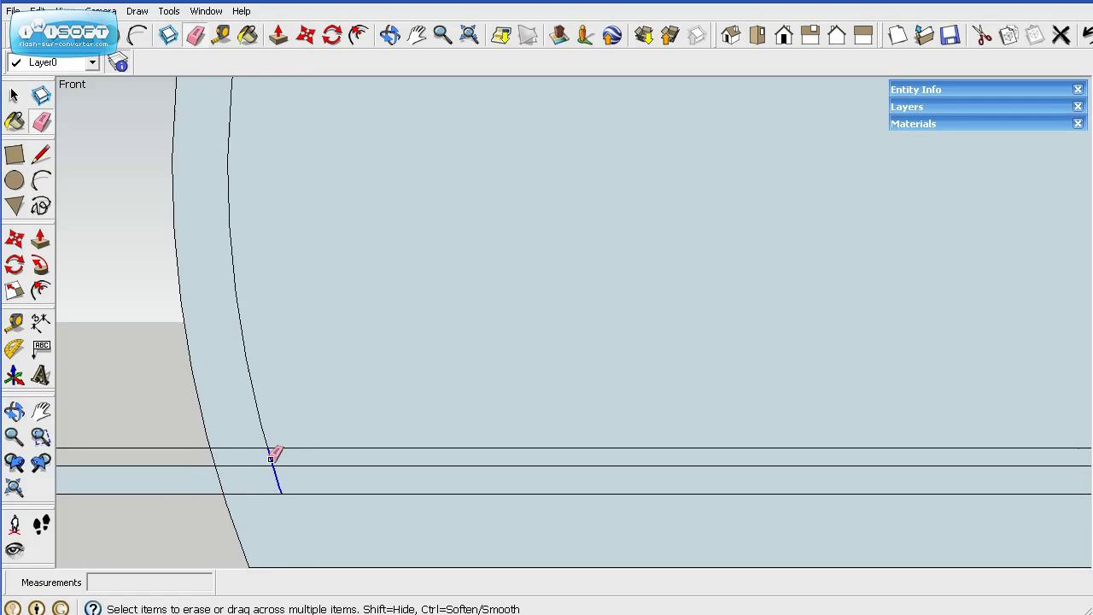
{"action": "left_click", "coordinate": [271, 458]}
{"action": "mouse_move", "coordinate": [248, 471]}
{"action": "left_mouse_down"}
{"action": "mouse_move", "coordinate": [205, 477]}
{"action": "mouse_move", "coordinate": [189, 493]}
{"action": "mouse_move", "coordinate": [179, 456]}
{"action": "left_mouse_up"}
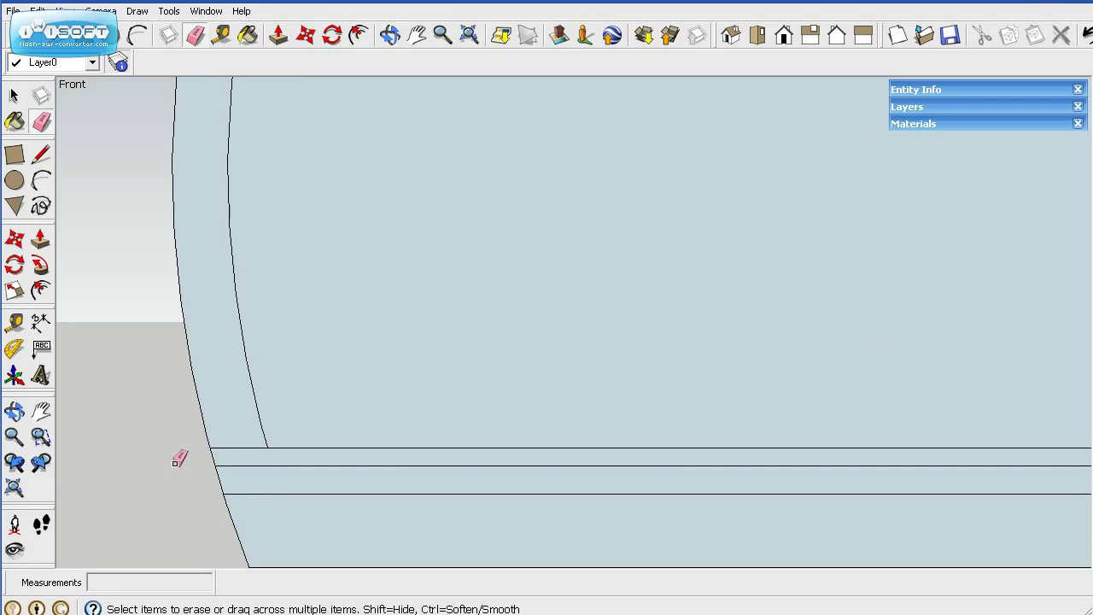
{"action": "scroll", "coordinate": [176, 459], "scroll_direction": "down", "scroll_amount": 1}
{"action": "scroll", "coordinate": [177, 460], "scroll_direction": "down", "scroll_amount": 2}
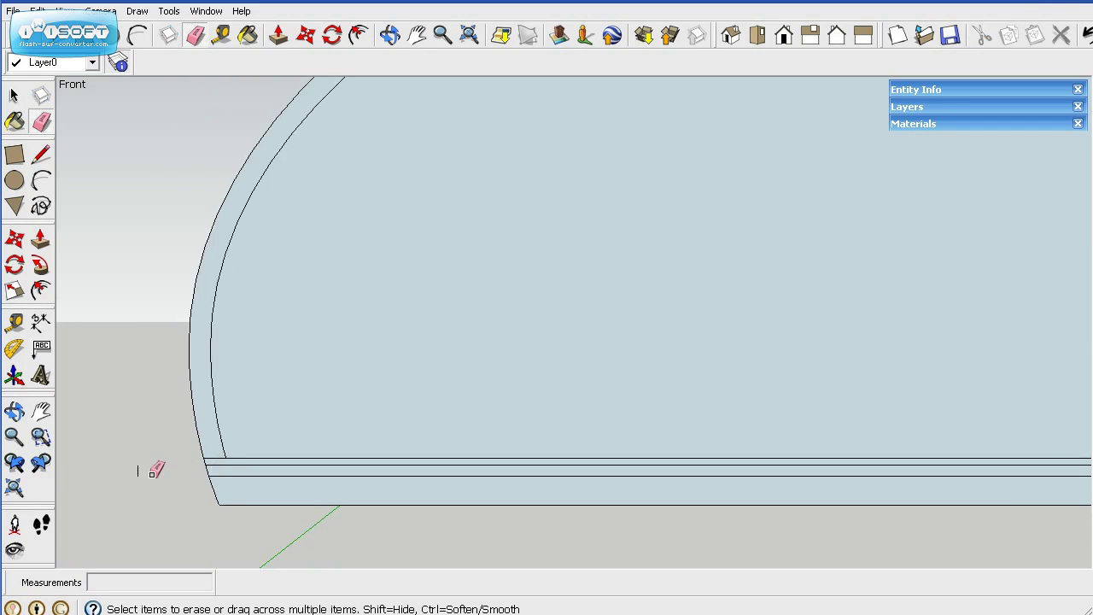
- Zoom Extents to show the full trailer side with its door, window and floor
{"action": "left_click", "coordinate": [13, 488]}
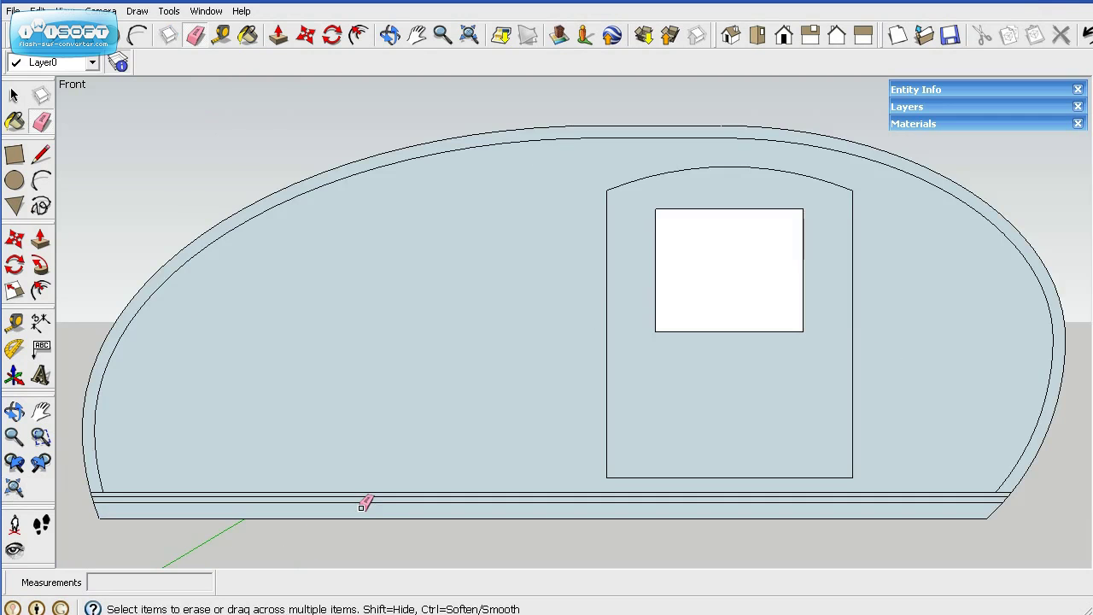